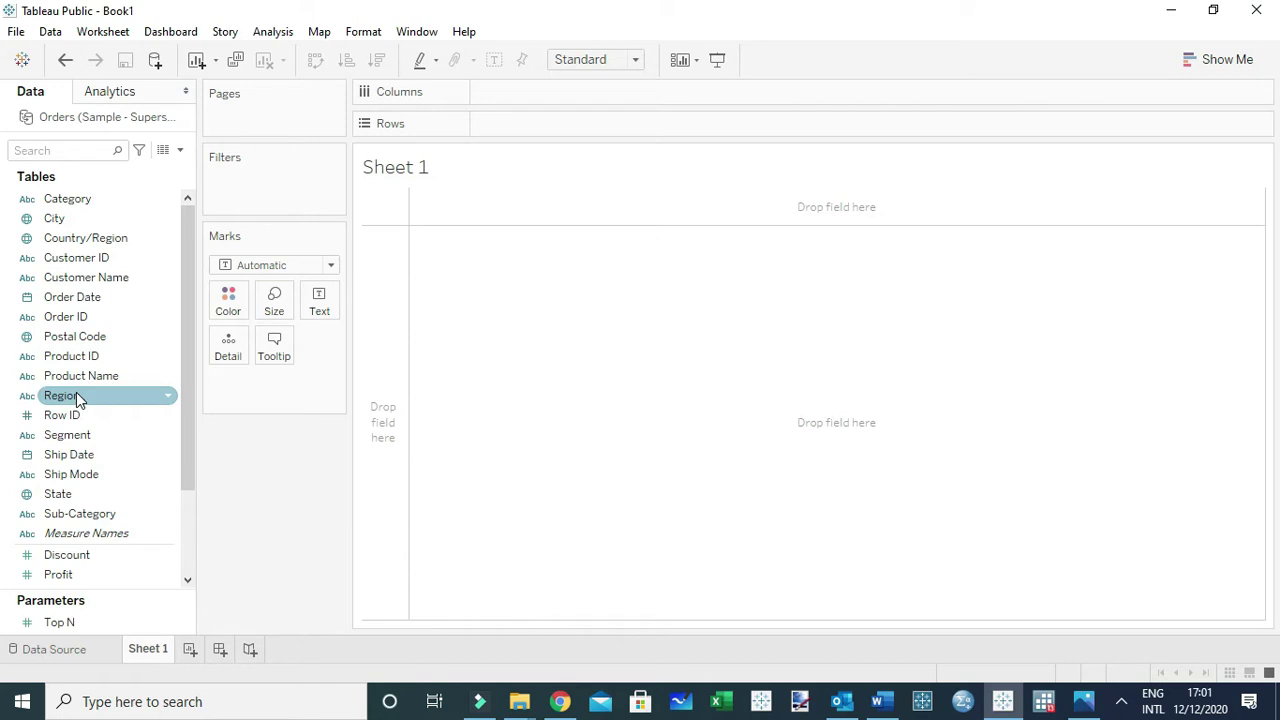
# Chart SUM(Sales) as horizontal bars by Region and Sub-Category, sorted descending within each region
pyautogui.moveTo(76, 396); pyautogui.dragTo(488, 128)
pyautogui.moveTo(100, 514); pyautogui.dragTo(680, 118)
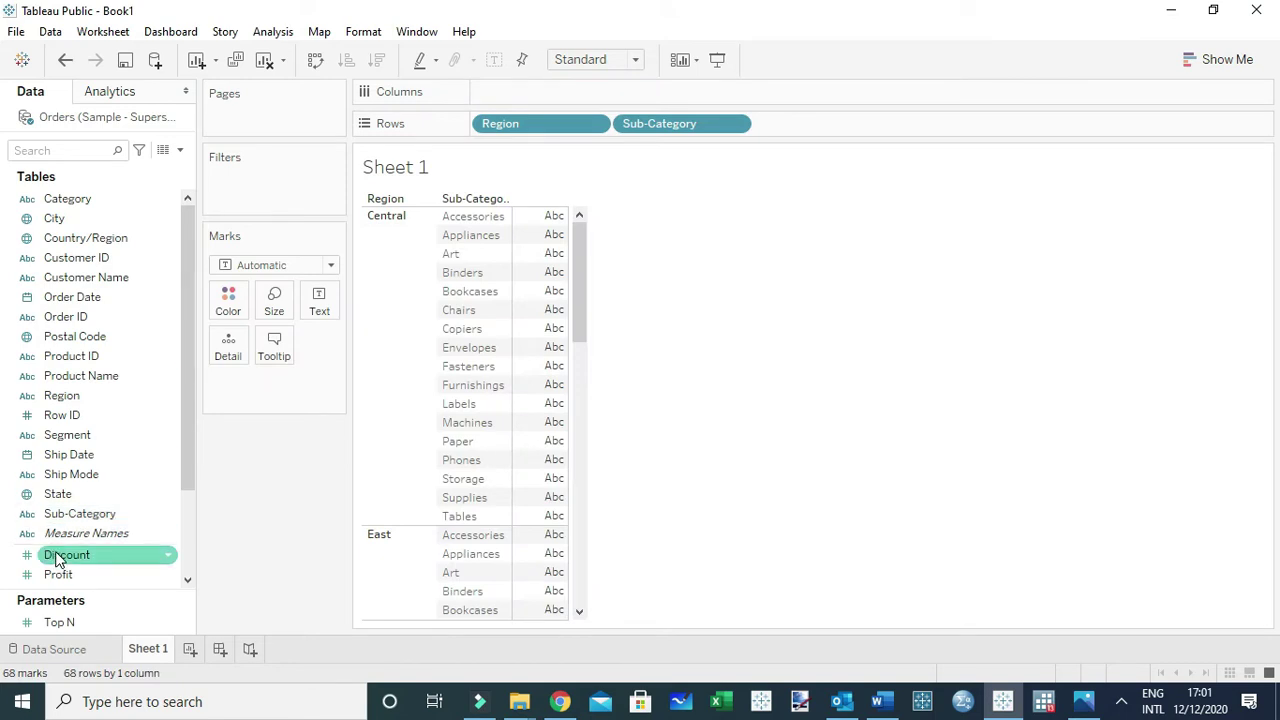
pyautogui.scroll(-3, 55, 560)
pyautogui.moveTo(60, 497); pyautogui.dragTo(512, 97)
pyautogui.click(377, 61)
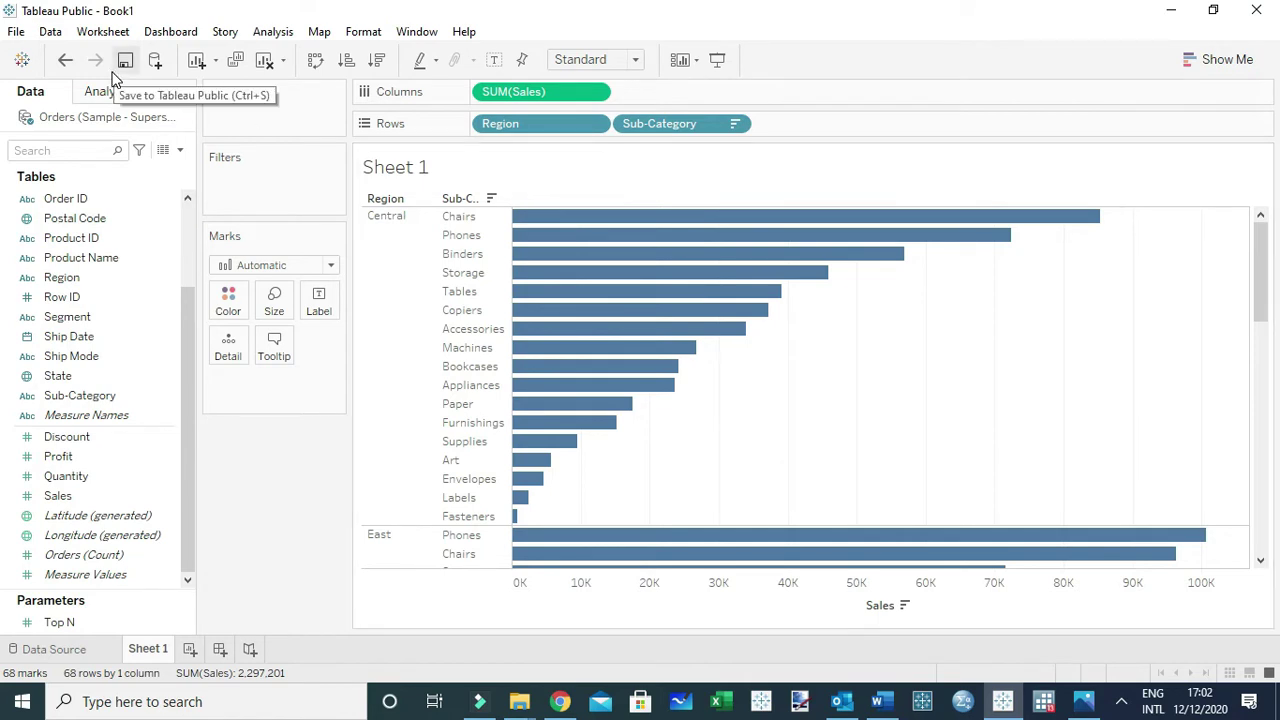
# Create an Index calculated field defined as INDEX() and add it to the Marks card detail
pyautogui.click(181, 151)
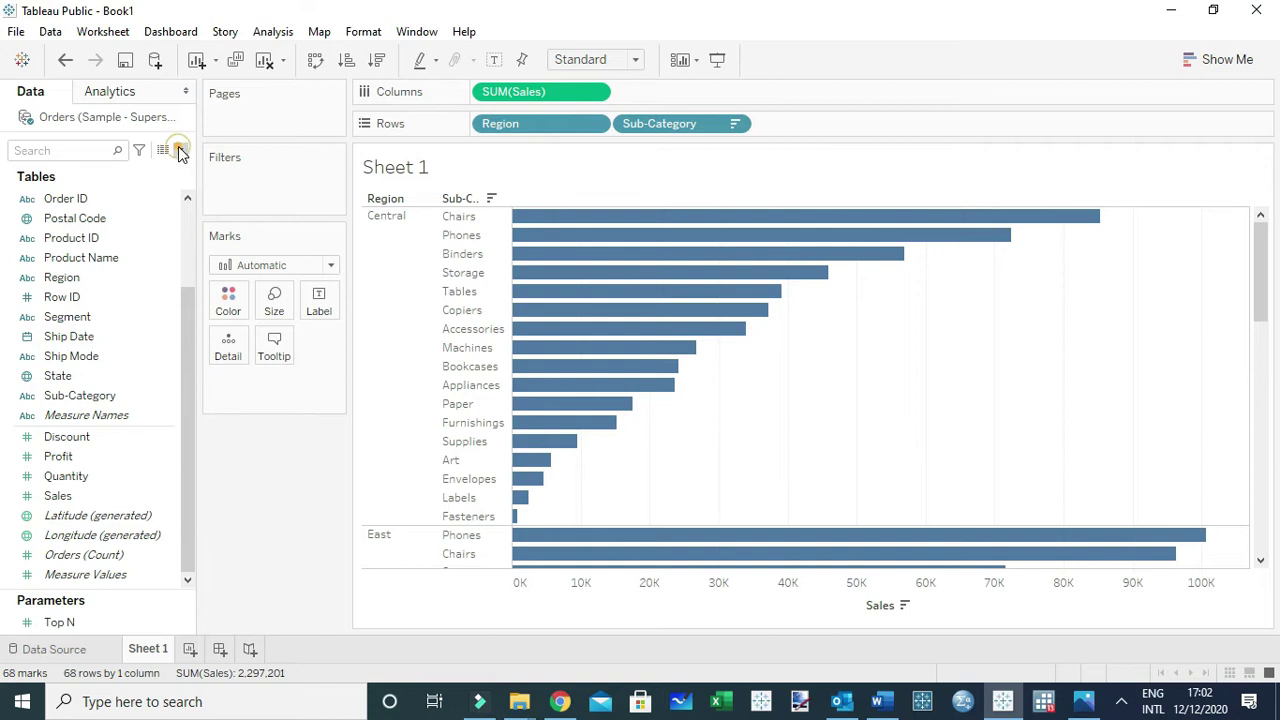
pyautogui.click(138, 173)
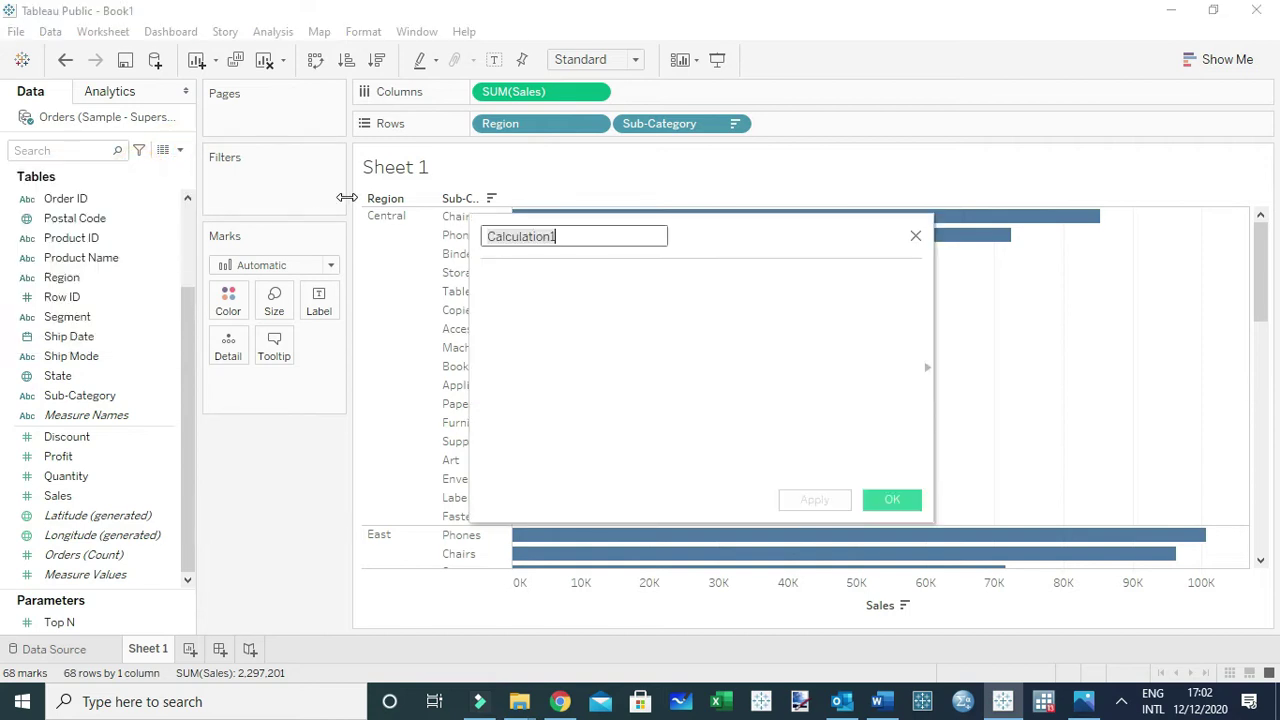
pyautogui.press('BackSpace')
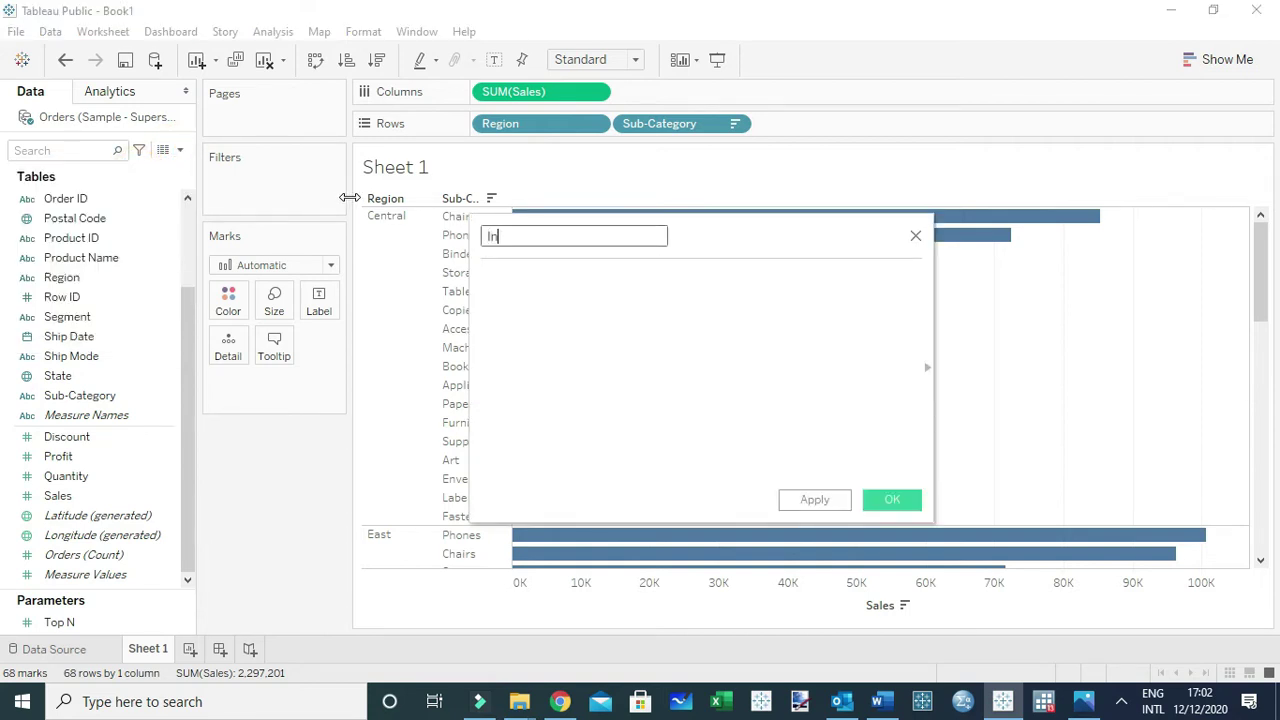
pyautogui.write('Index')
pyautogui.press('Tab')
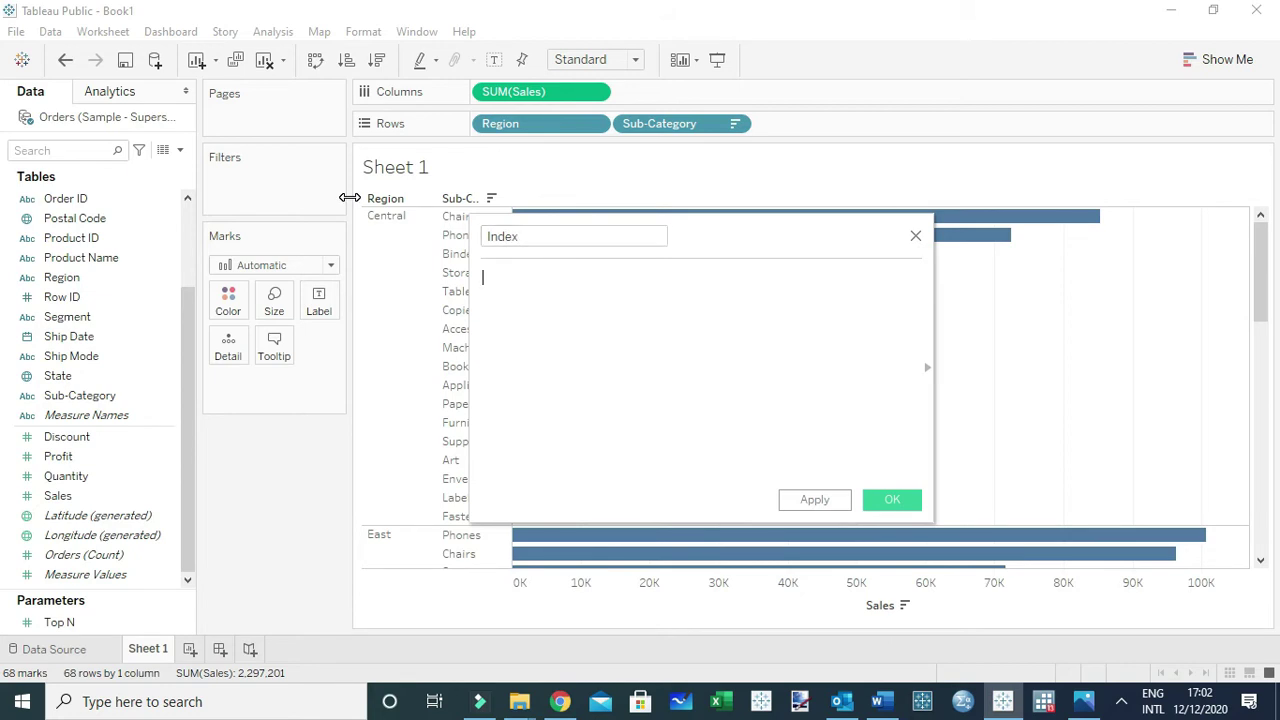
pyautogui.write('INDEX()')
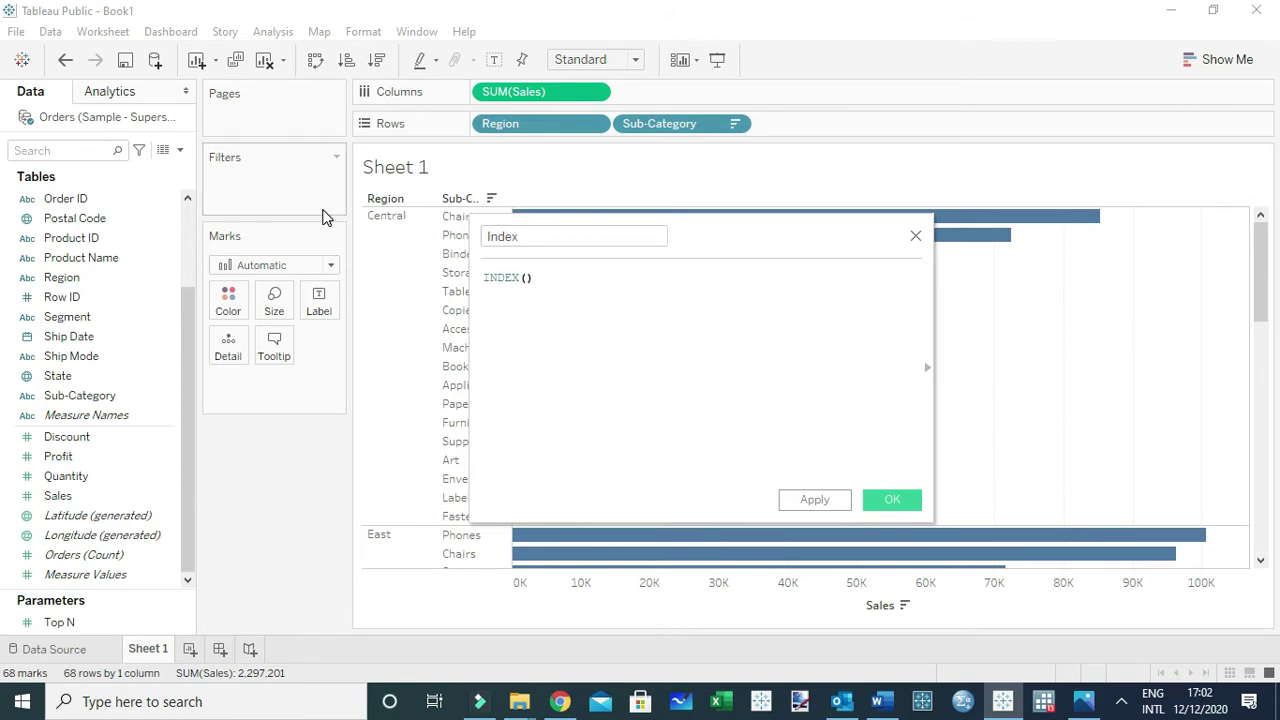
pyautogui.click(880, 500)
pyautogui.moveTo(103, 466); pyautogui.dragTo(268, 395)
# Make Index discrete and place it on Rows between Region and Sub-Category
pyautogui.rightClick(270, 388)
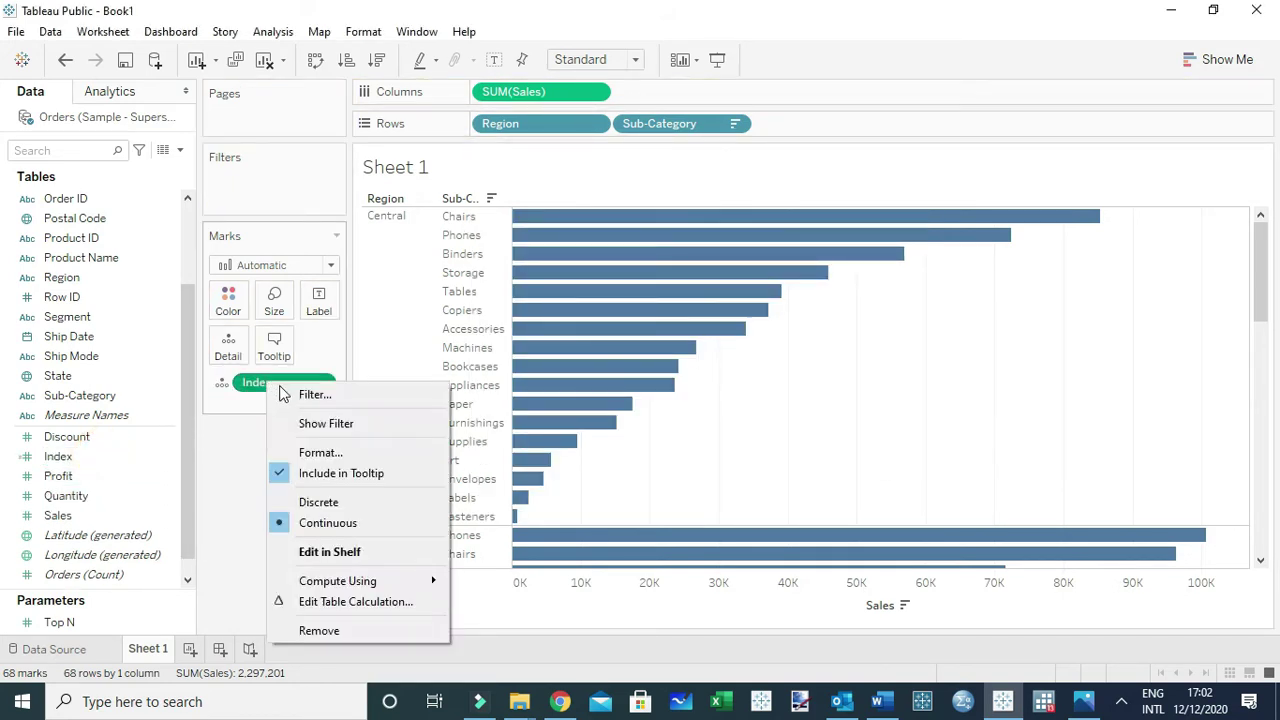
pyautogui.click(310, 501)
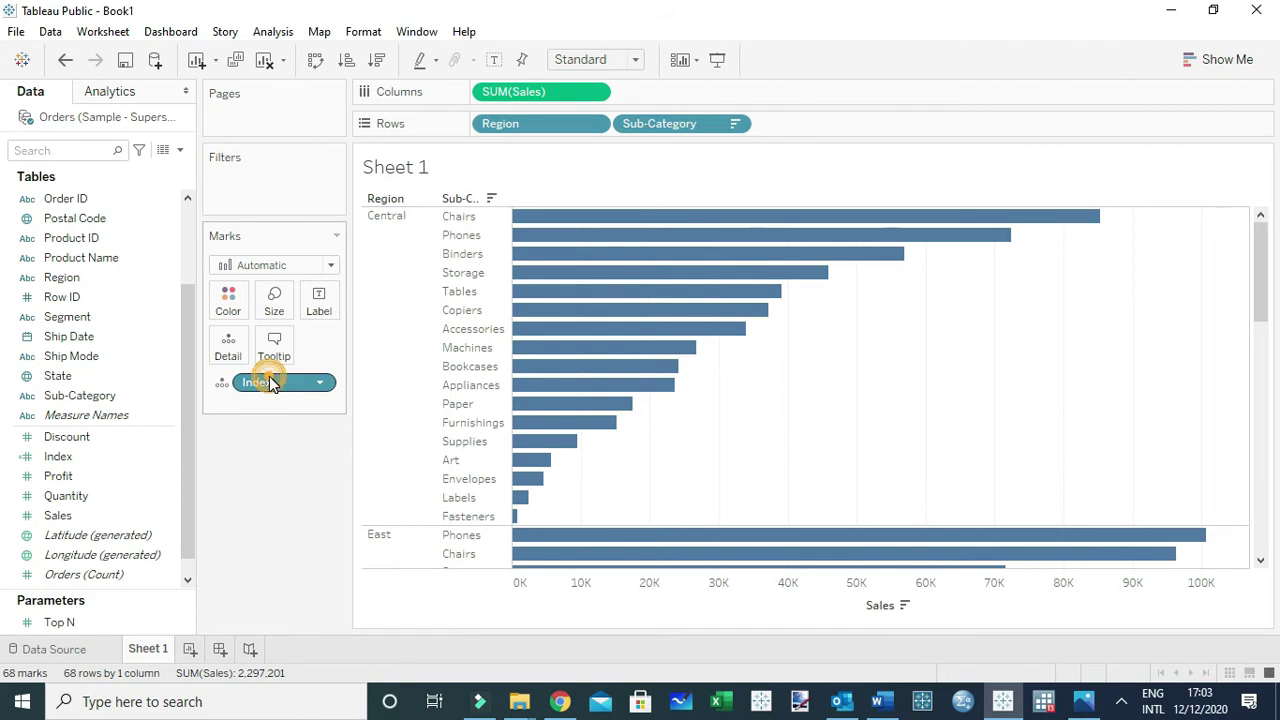
pyautogui.moveTo(270, 383); pyautogui.dragTo(610, 124)
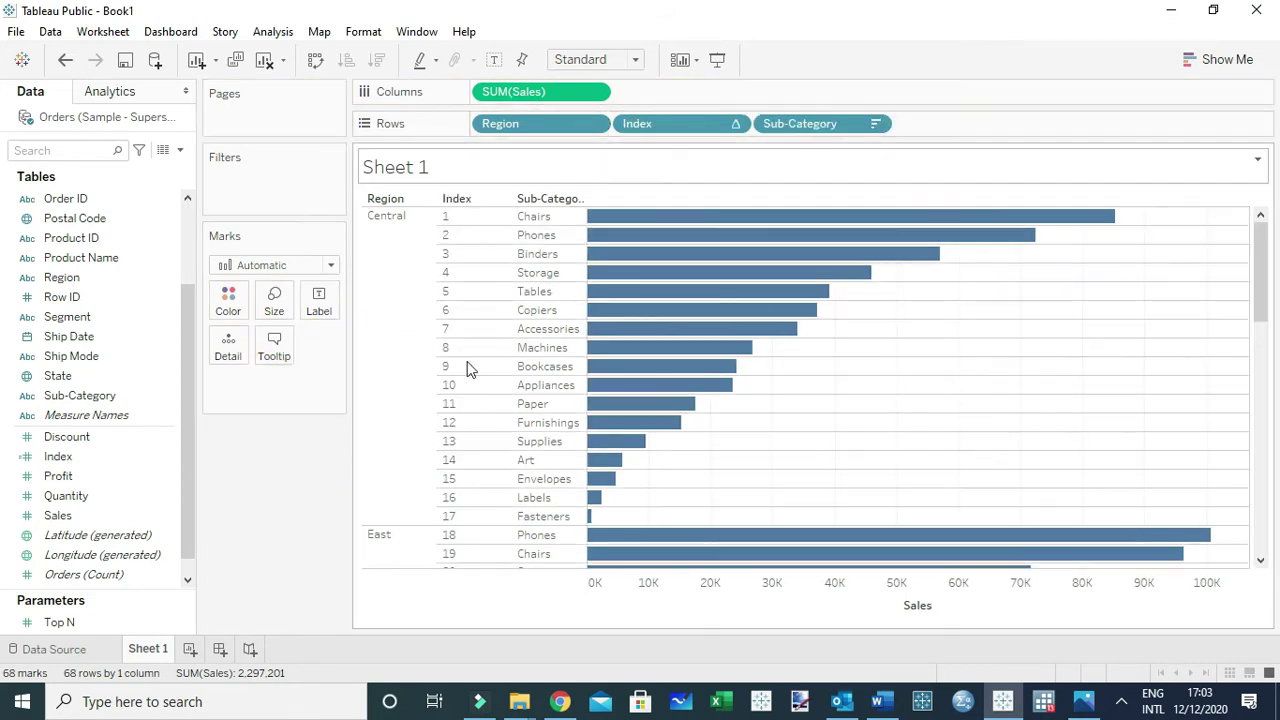
# Compute Index using Pane (down) so numbering restarts at 1 per region
pyautogui.click(735, 123)
pyautogui.moveTo(736, 396)
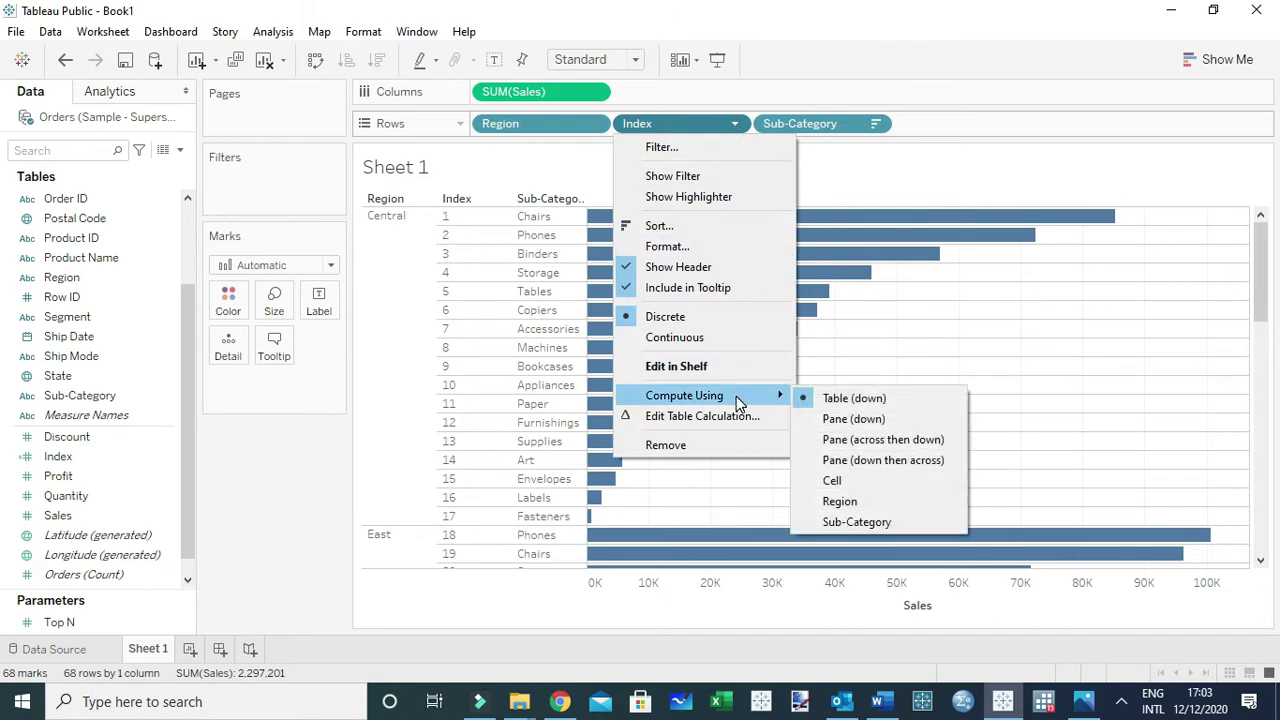
pyautogui.click(855, 420)
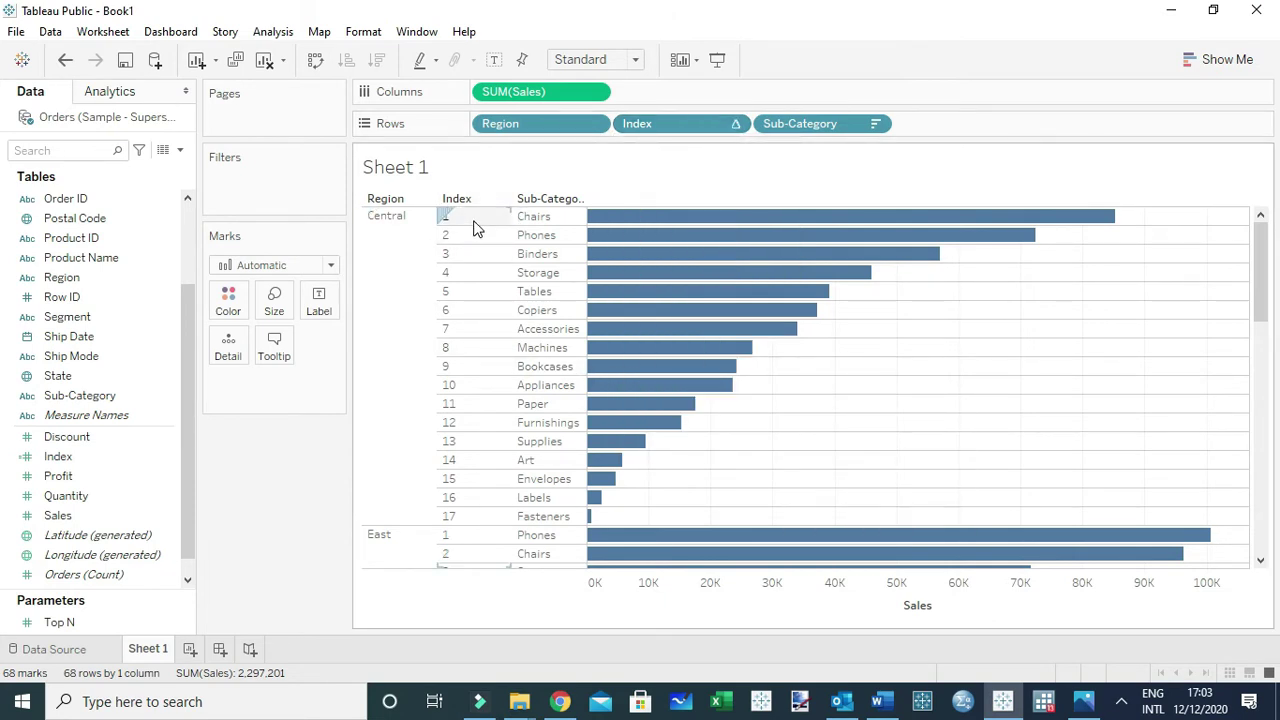
pyautogui.scroll(-3, 470, 300)
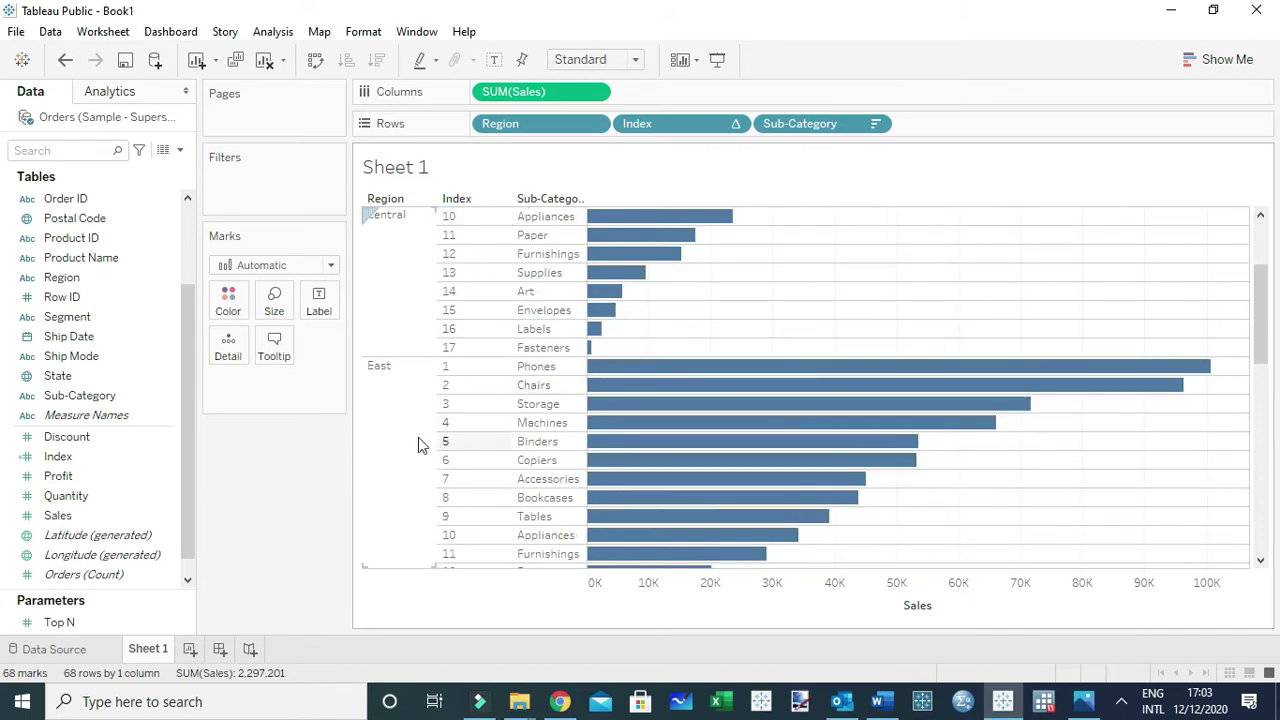
pyautogui.scroll(3, 450, 537)
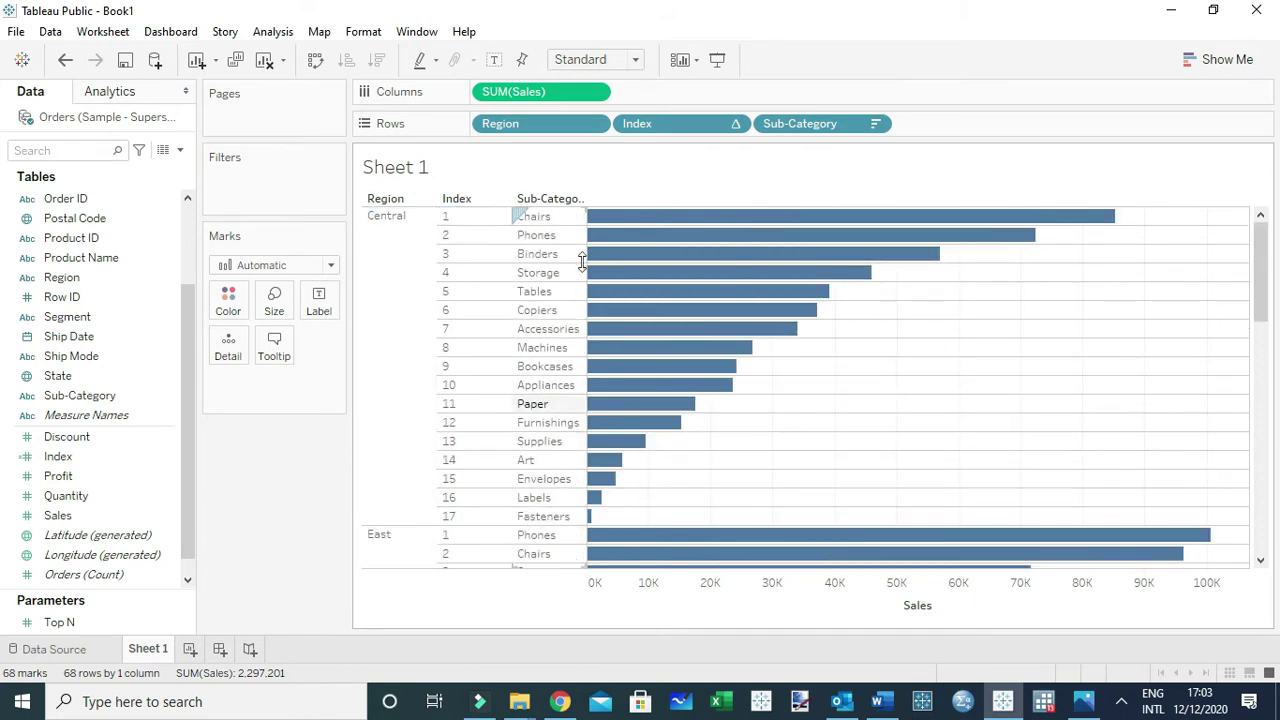
pyautogui.click(735, 128)
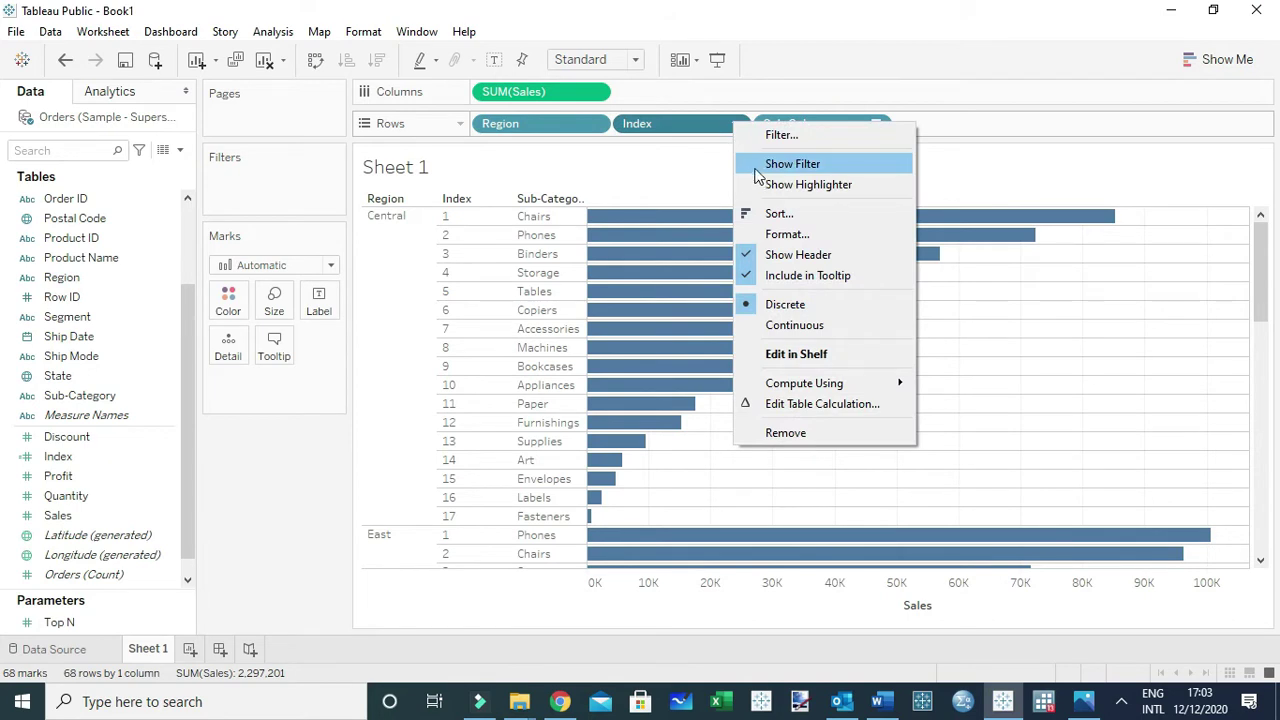
# Filter Index to values 1 through 5, keeping each region's top five sub-categories
pyautogui.click(750, 163)
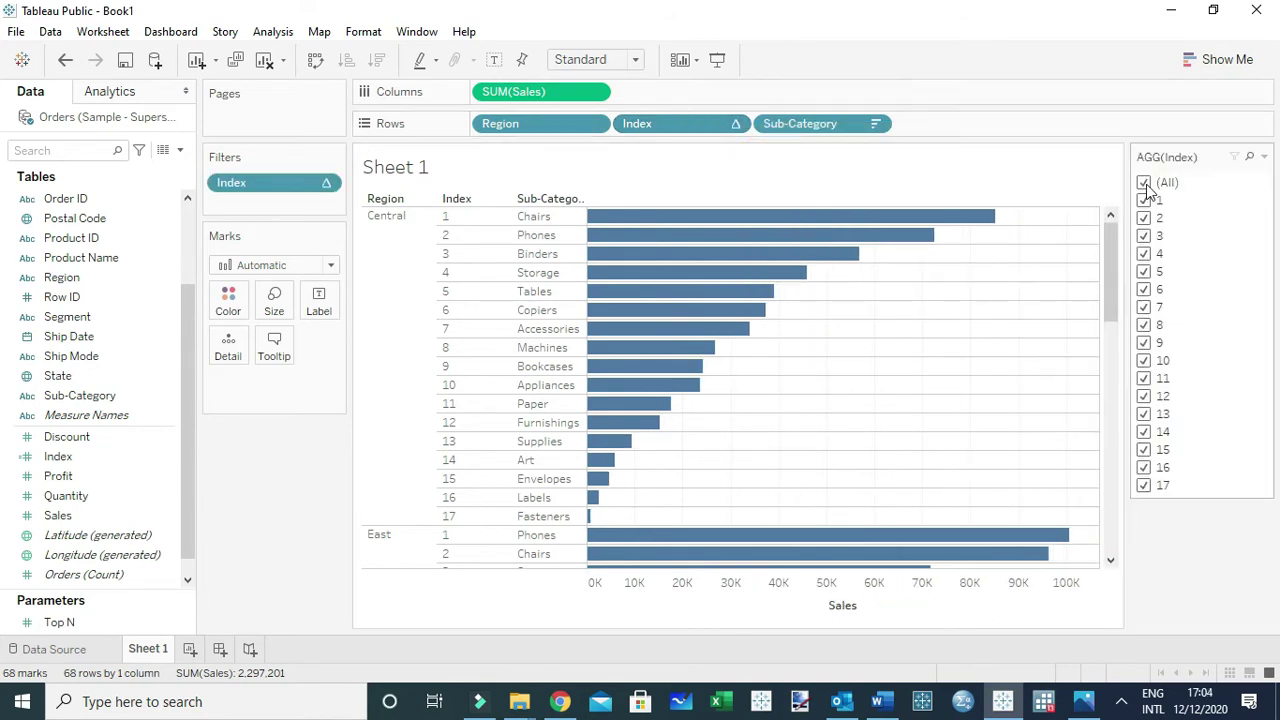
pyautogui.click(1144, 184)
pyautogui.click(1144, 201)
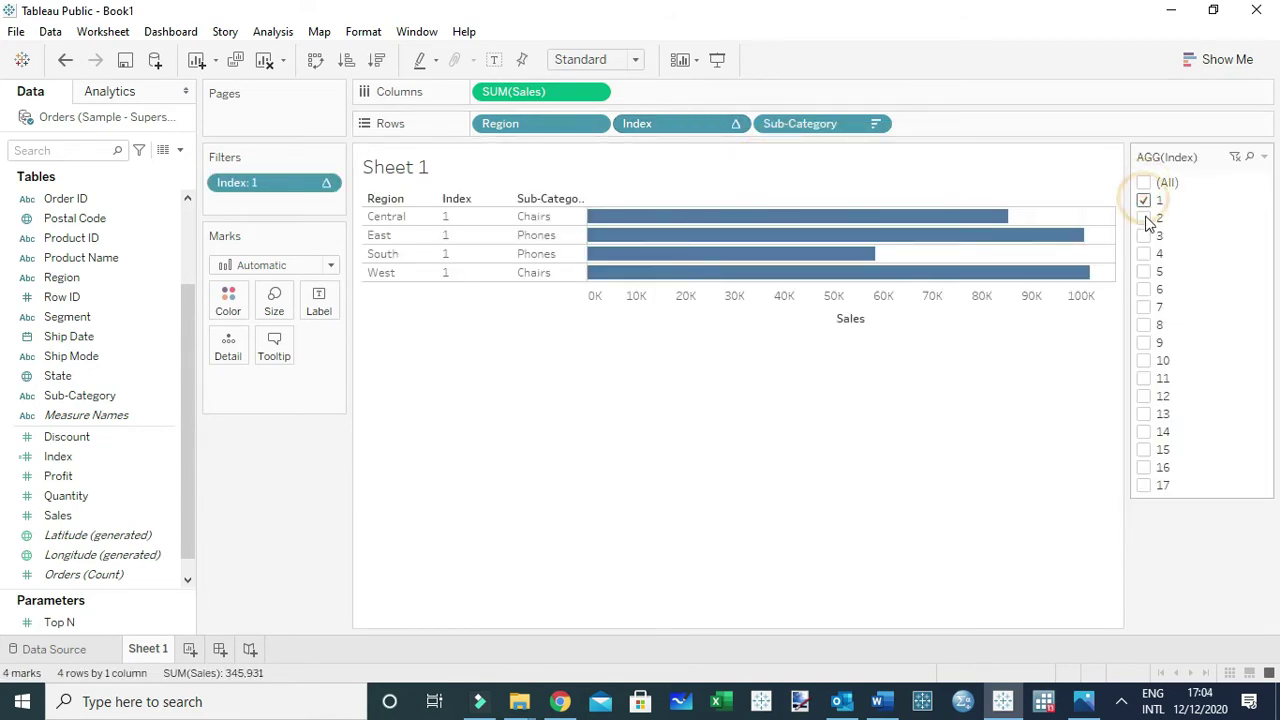
pyautogui.click(1145, 219)
pyautogui.click(1146, 236)
pyautogui.click(1147, 254)
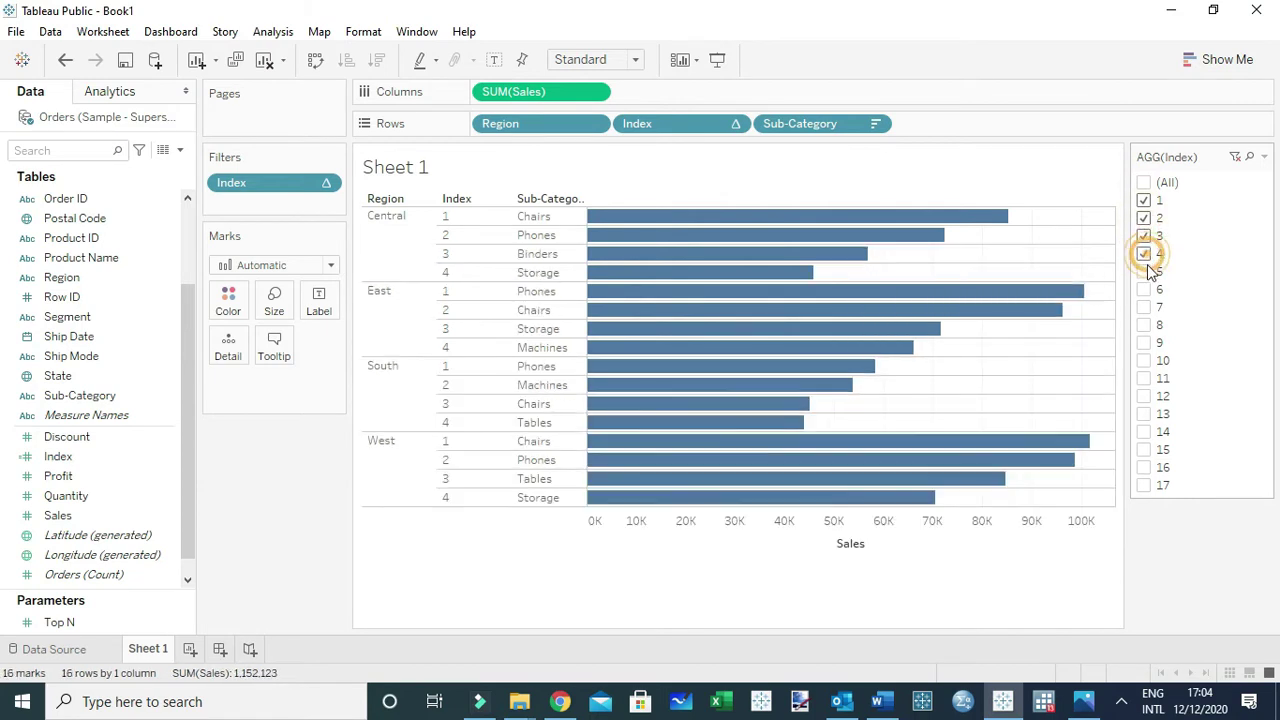
pyautogui.click(1148, 271)
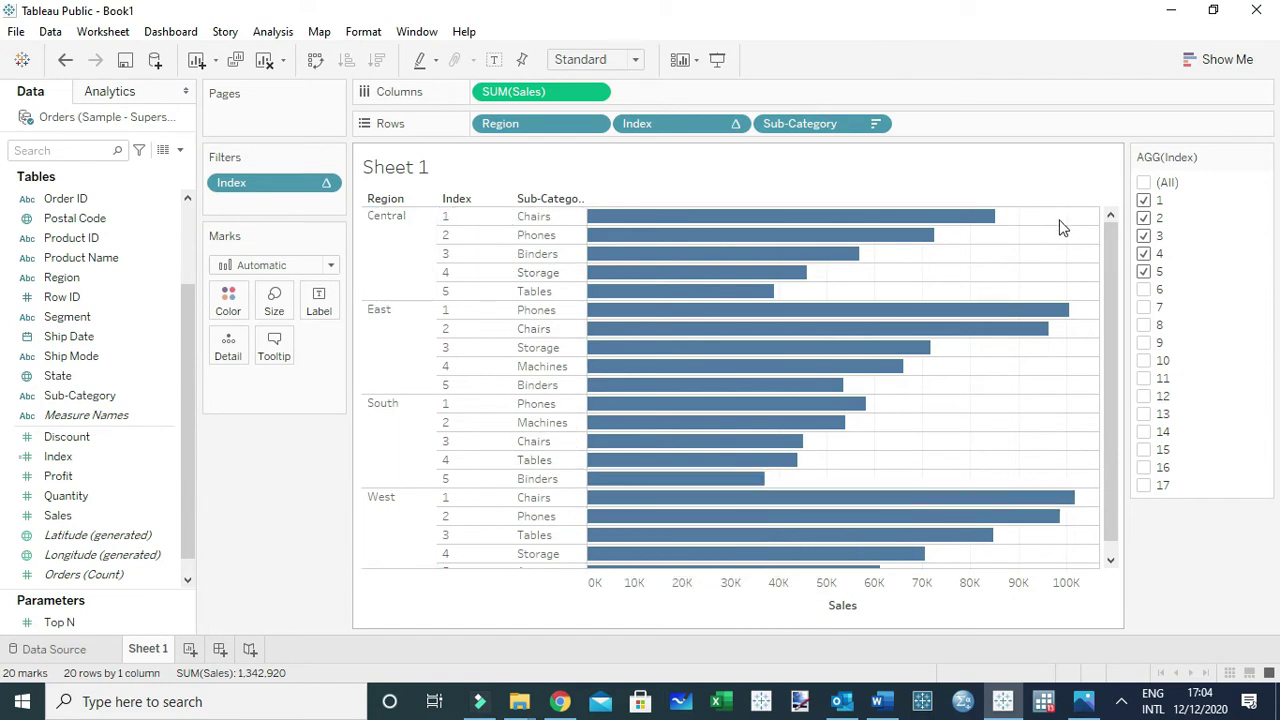
pyautogui.click(180, 151)
# Name a new calculated field Rank and start its formula with RANK_UNIQUE
pyautogui.click(140, 170)
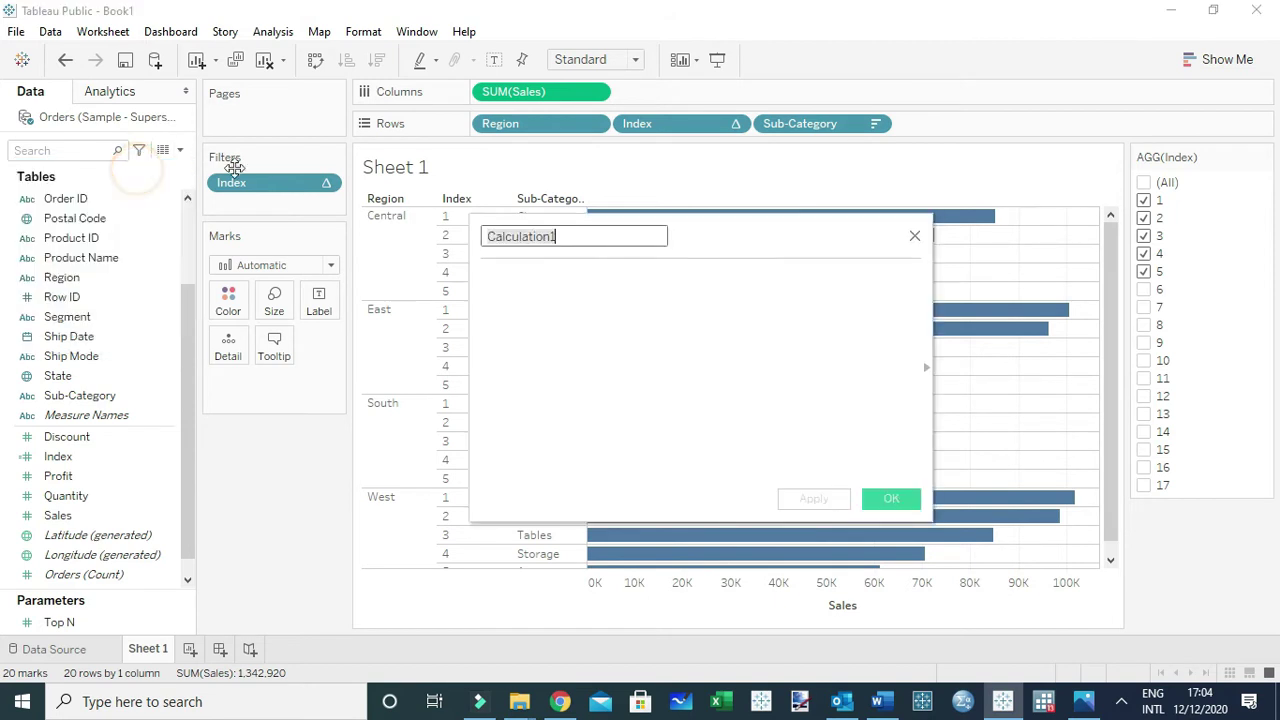
pyautogui.press('BackSpace')
pyautogui.write('R')
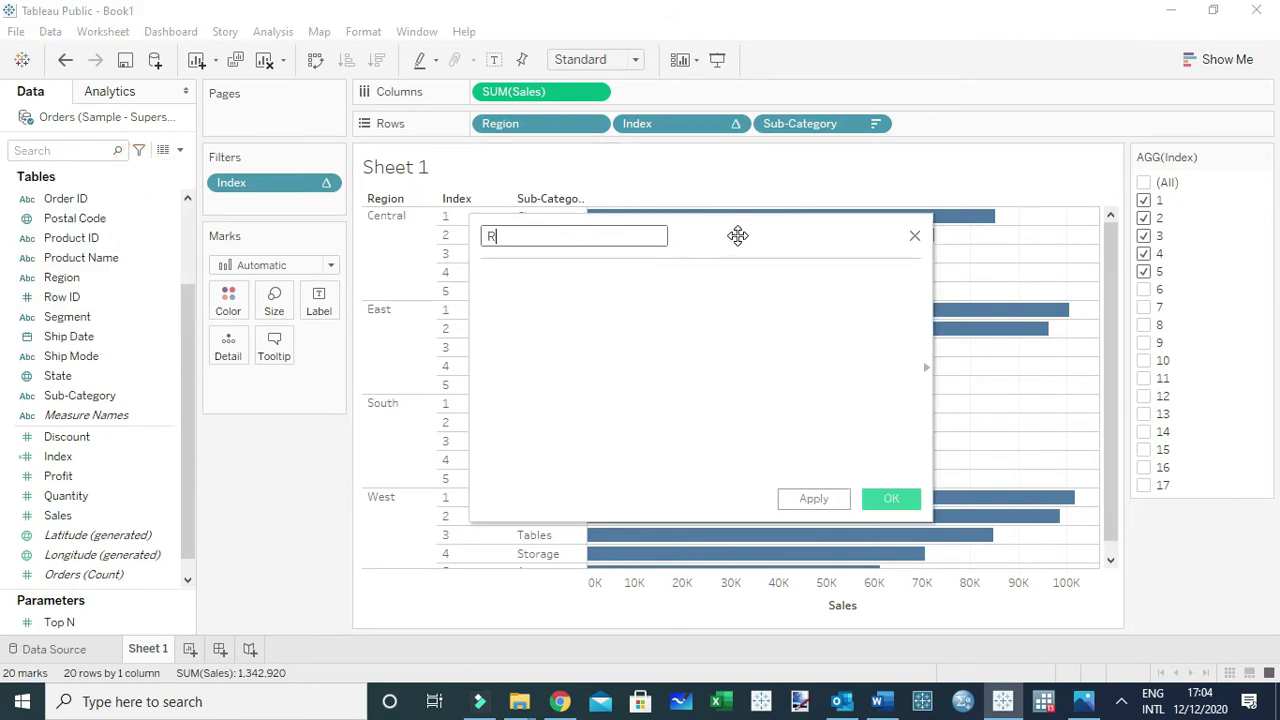
pyautogui.write('ank')
pyautogui.click(571, 294)
pyautogui.write('rank')
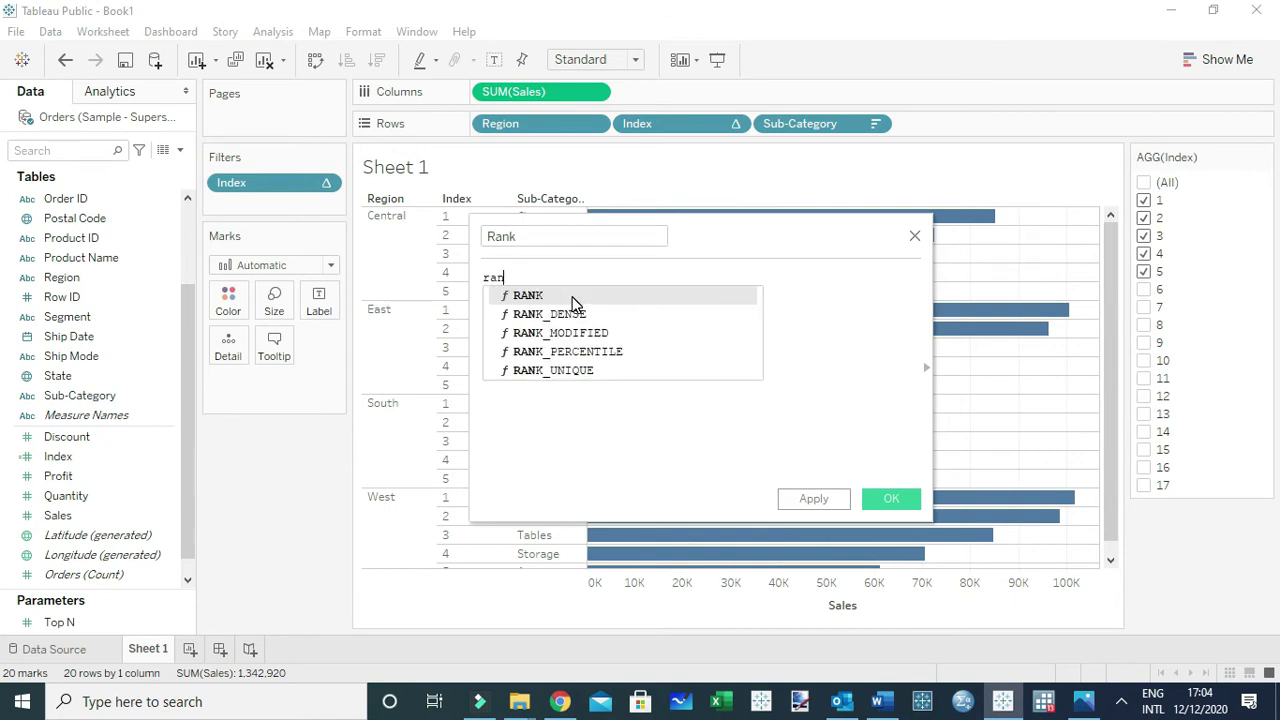
pyautogui.press('Down')
pyautogui.press('Down')
pyautogui.press('Down')
pyautogui.press('Down')
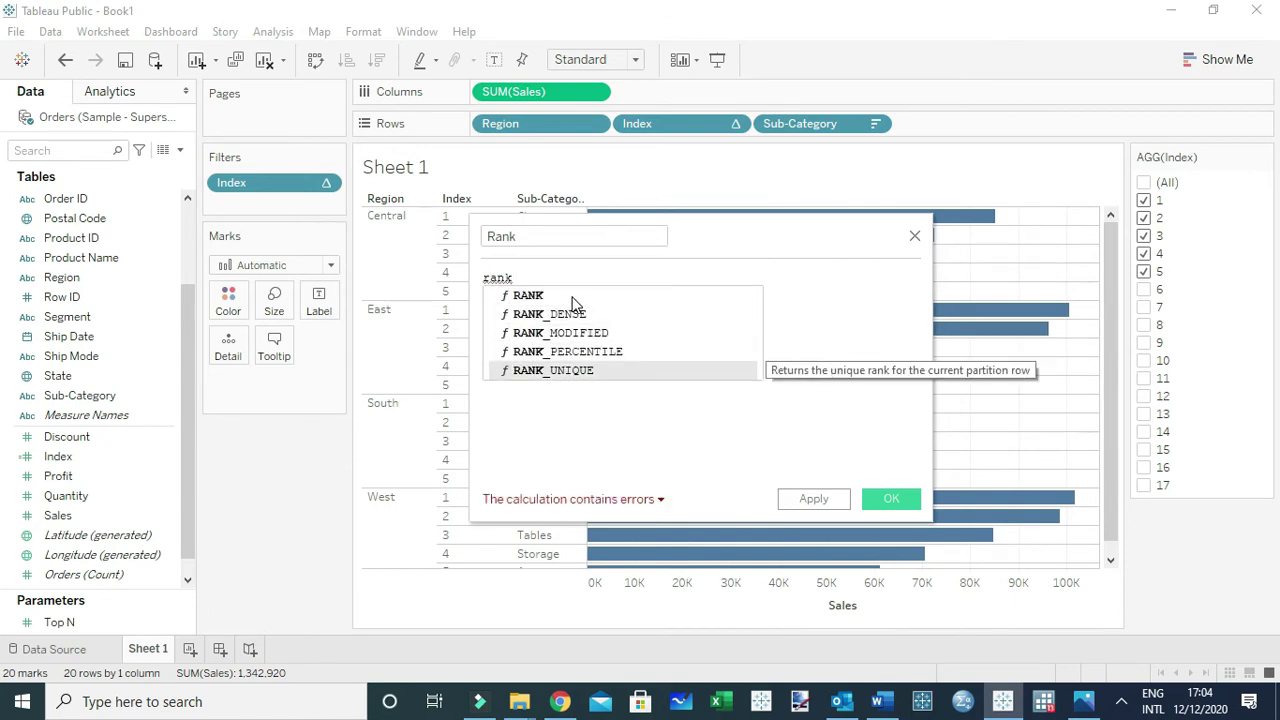
pyautogui.press('Return')
# Complete Rank as RANK_UNIQUE(SUM([Sales])), save it, and remove Index from Rows
pyautogui.write('su')
pyautogui.press('Return')
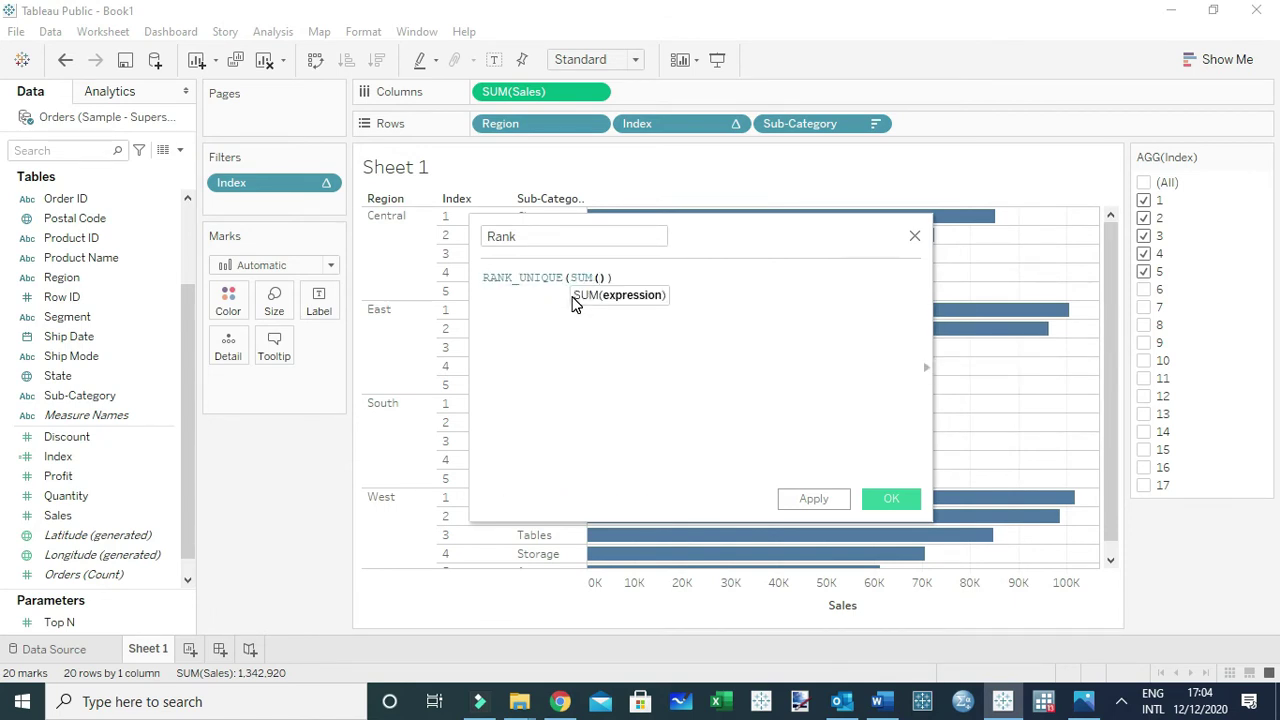
pyautogui.write('sa')
pyautogui.press('Return')
pyautogui.press('Right')
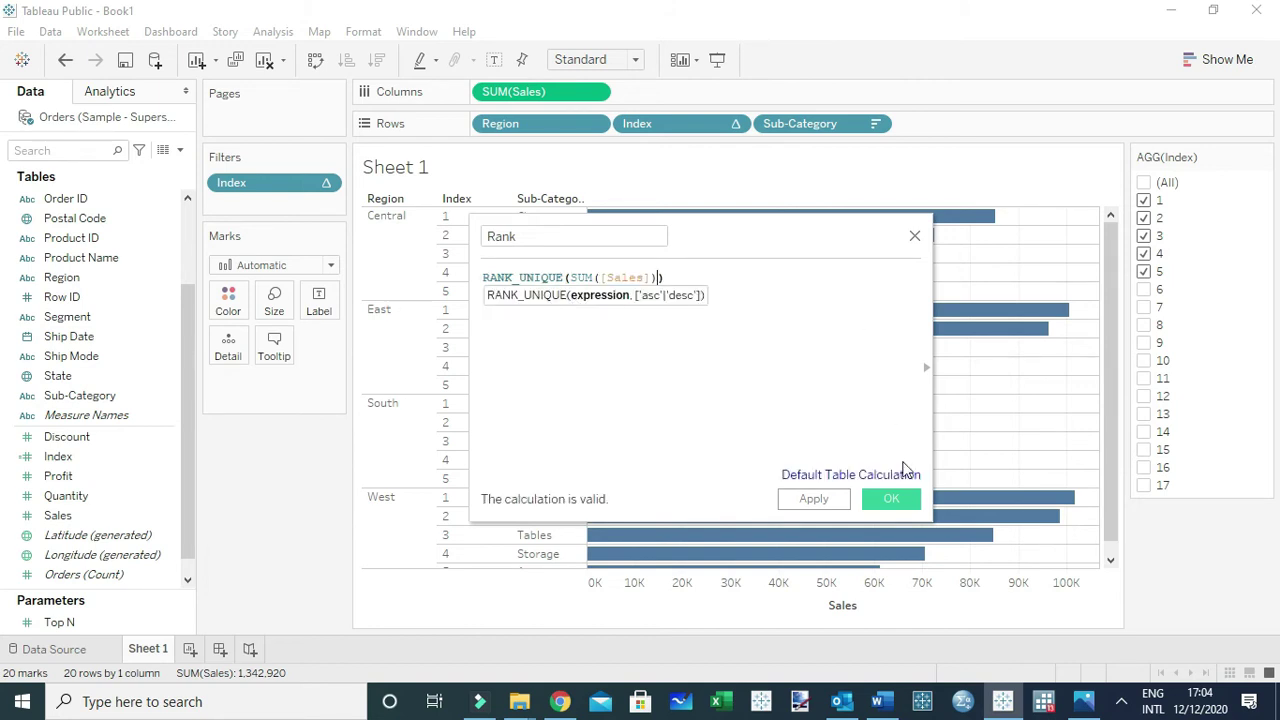
pyautogui.click(891, 496)
pyautogui.moveTo(615, 130); pyautogui.dragTo(420, 110)
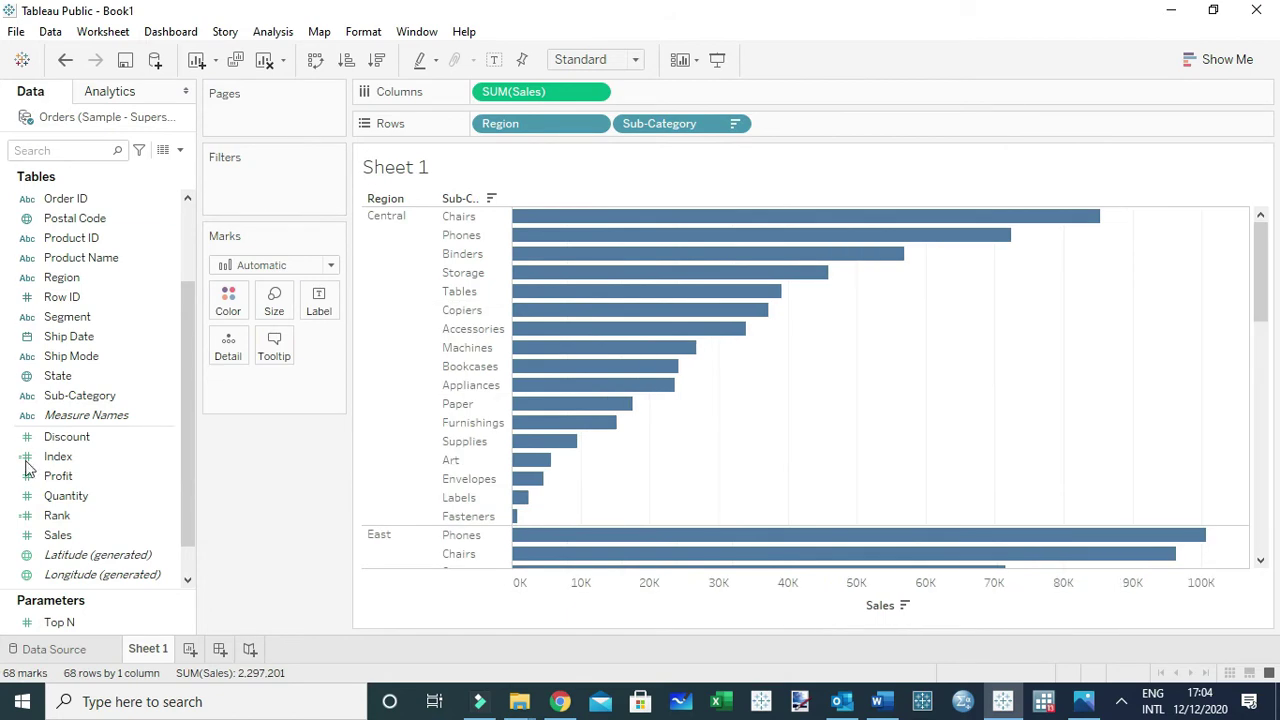
# Add Rank to the detail, make it discrete, and place it between Region and Sub-Category
pyautogui.moveTo(63, 514); pyautogui.dragTo(251, 392)
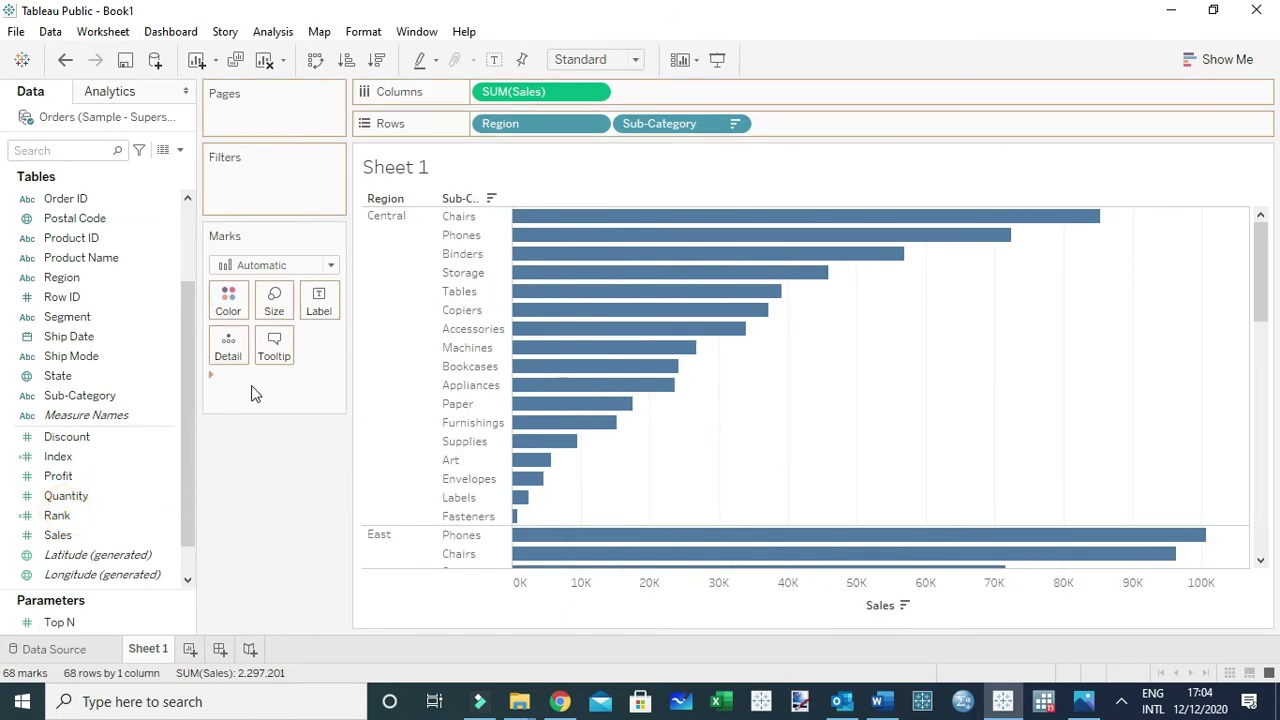
pyautogui.rightClick(251, 389)
pyautogui.click(303, 509)
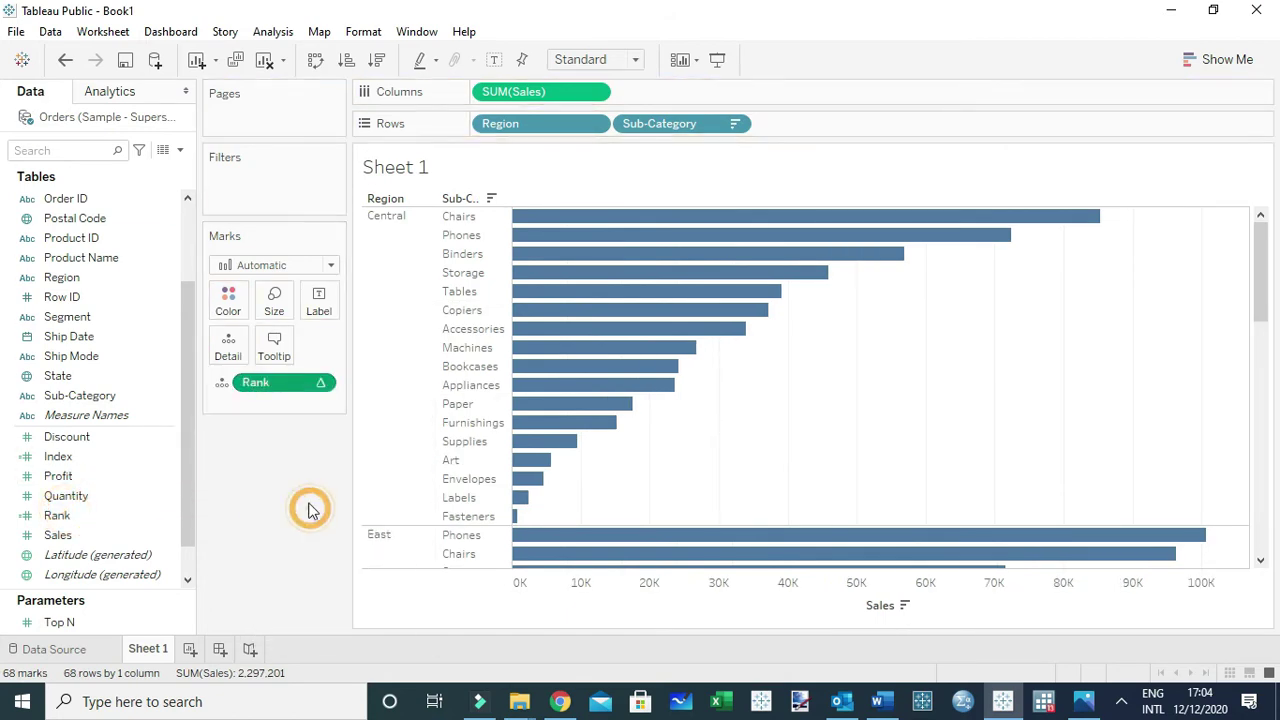
pyautogui.moveTo(283, 383); pyautogui.dragTo(630, 130)
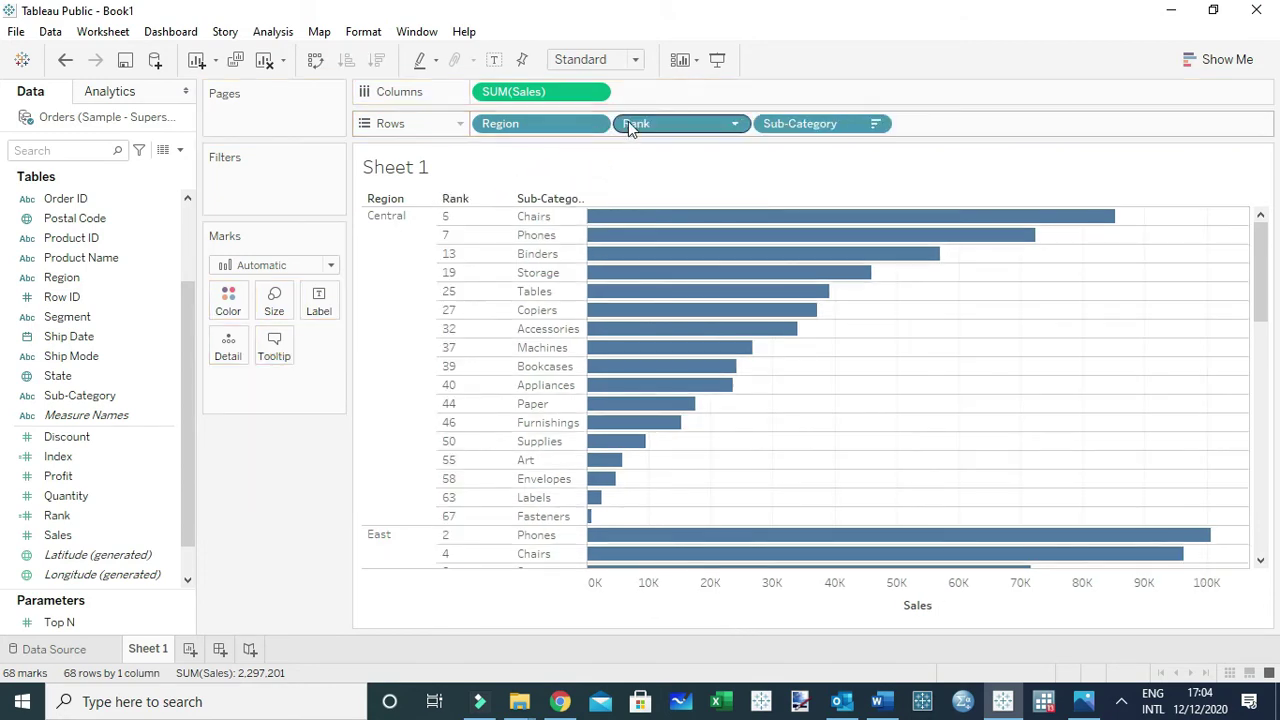
# Compute Rank using Pane (down) so ranking restarts at 1 in each region
pyautogui.click(736, 124)
pyautogui.moveTo(760, 396)
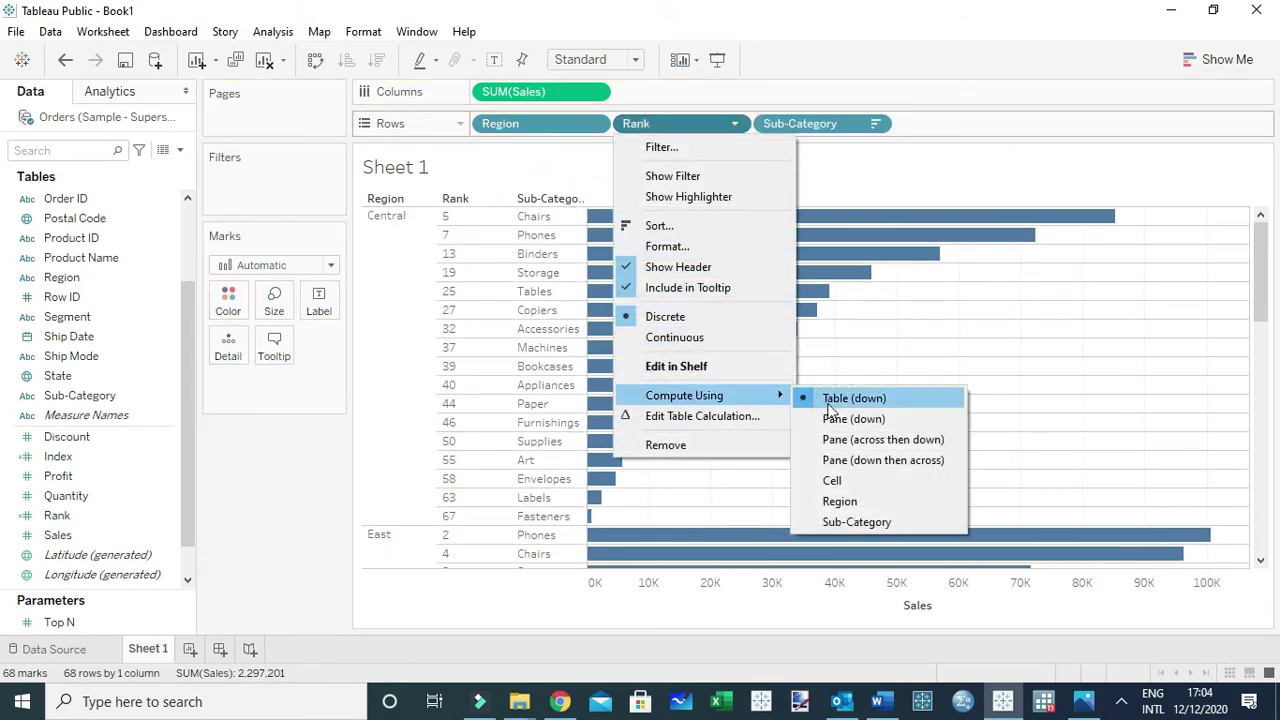
pyautogui.click(849, 424)
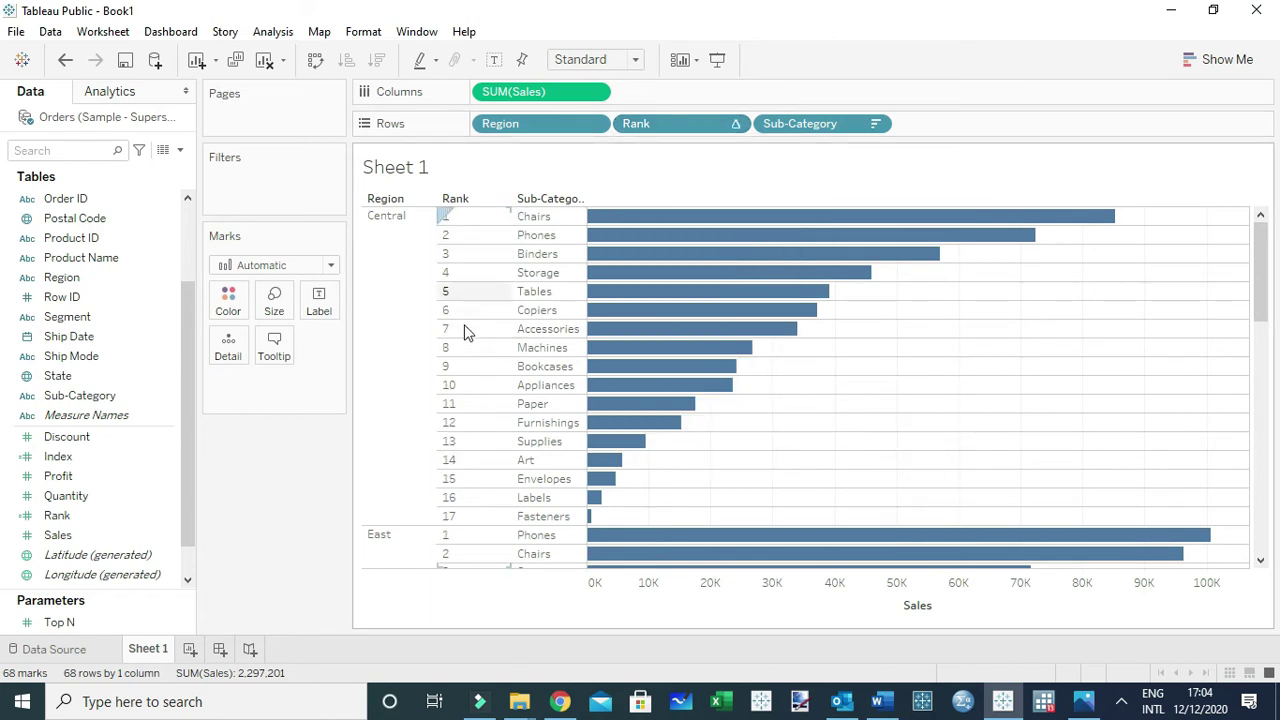
pyautogui.scroll(-3, 477, 526)
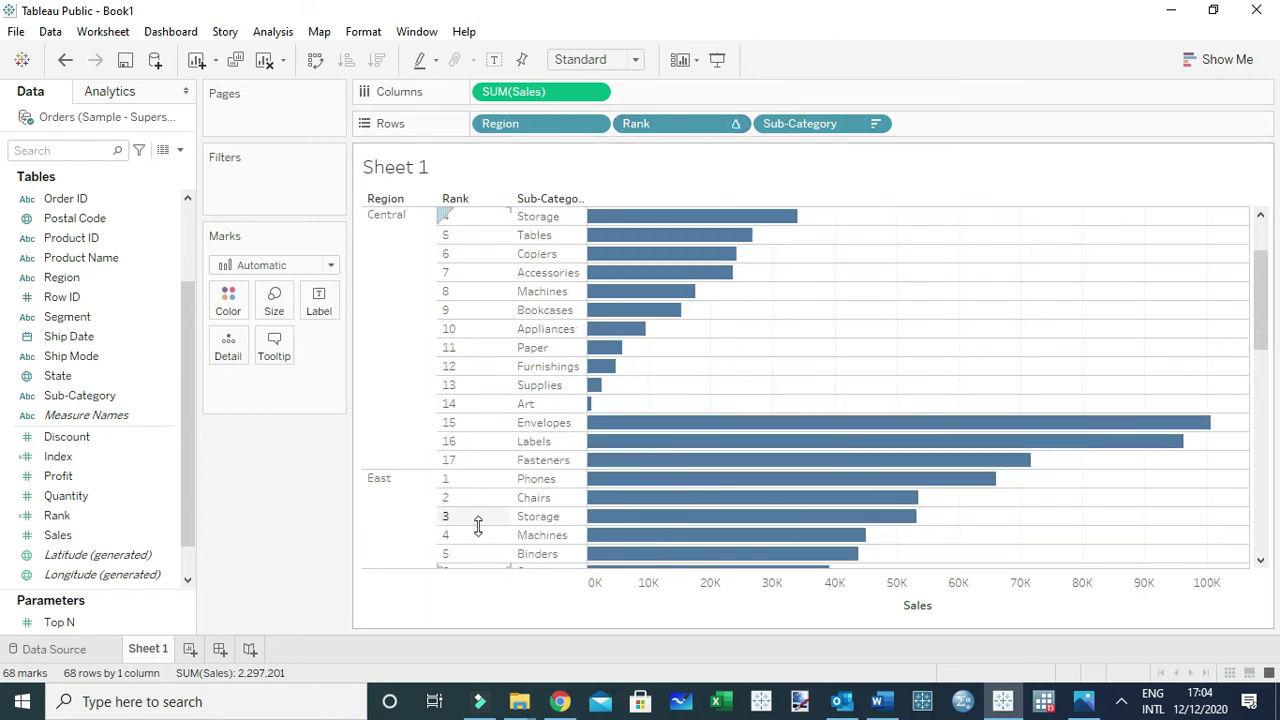
pyautogui.click(737, 124)
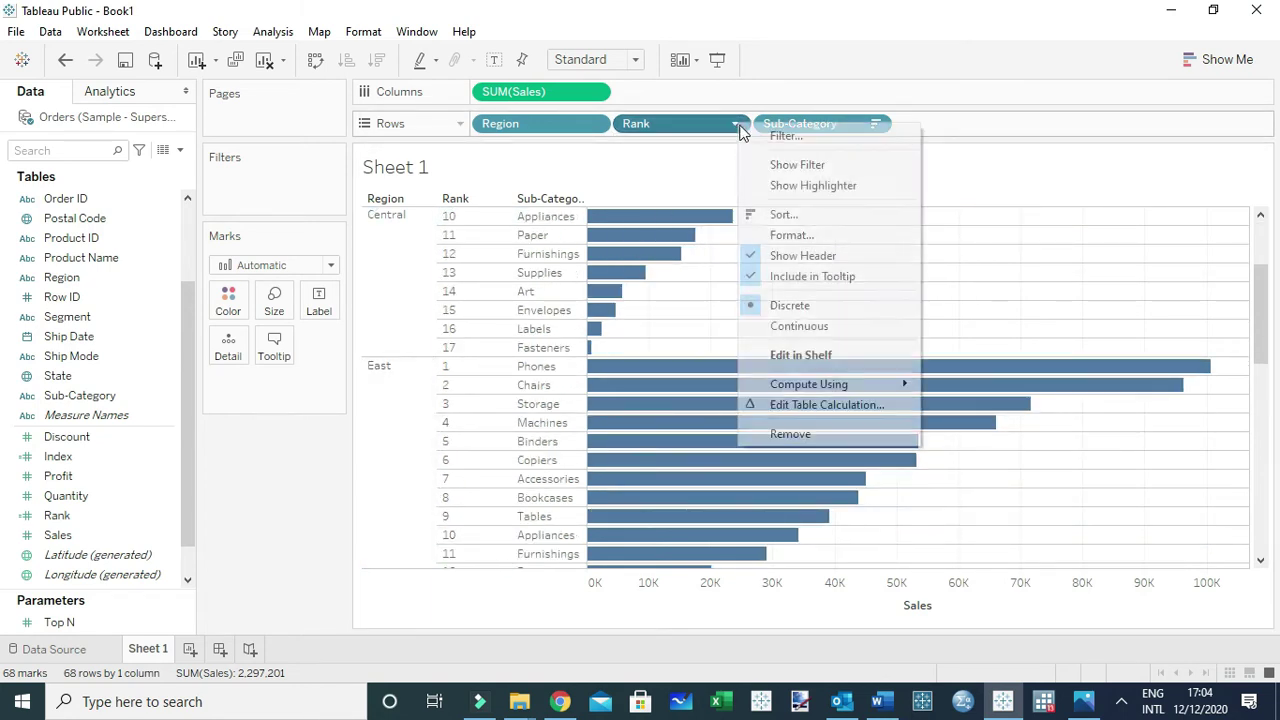
# Filter Rank to values 1, 2 and 3 so each region keeps its top three
pyautogui.click(764, 170)
pyautogui.click(1145, 183)
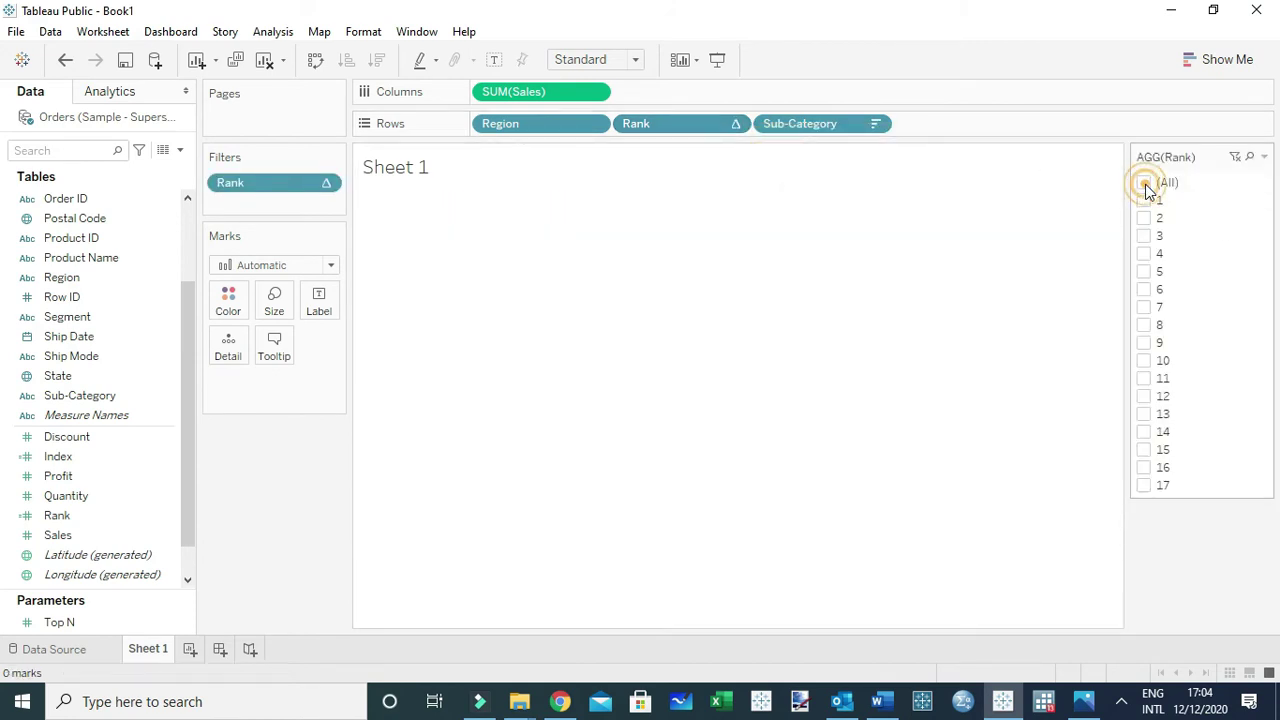
pyautogui.click(1145, 200)
pyautogui.click(1144, 218)
pyautogui.click(1144, 236)
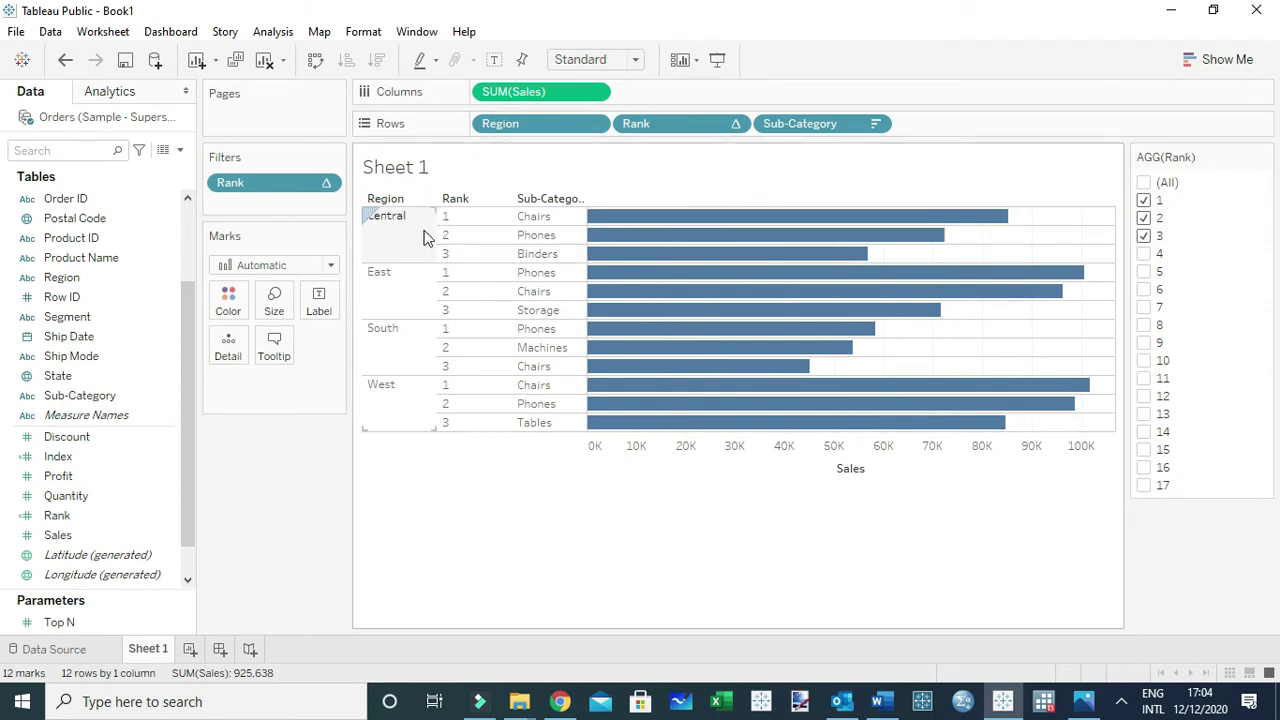
pyautogui.moveTo(700, 245)
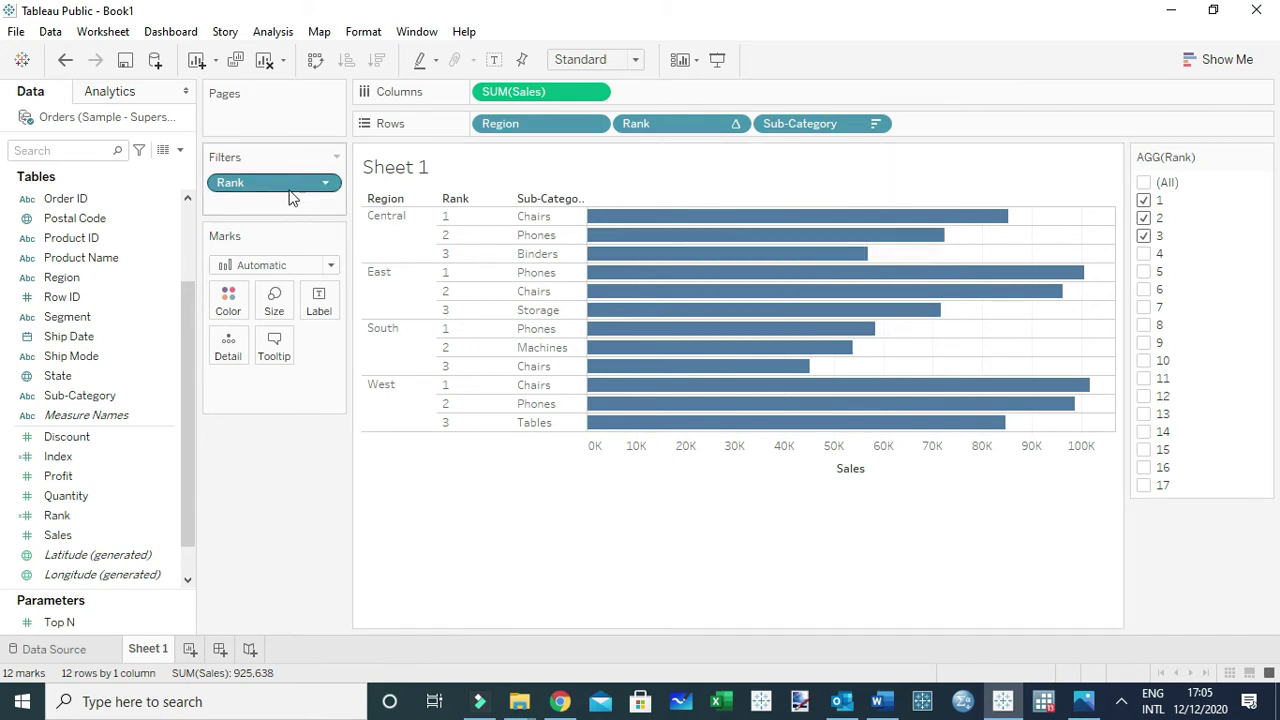
# Create an Integer parameter with current value 5, renamed Top N_1 after the duplicate-name warning
pyautogui.click(181, 152)
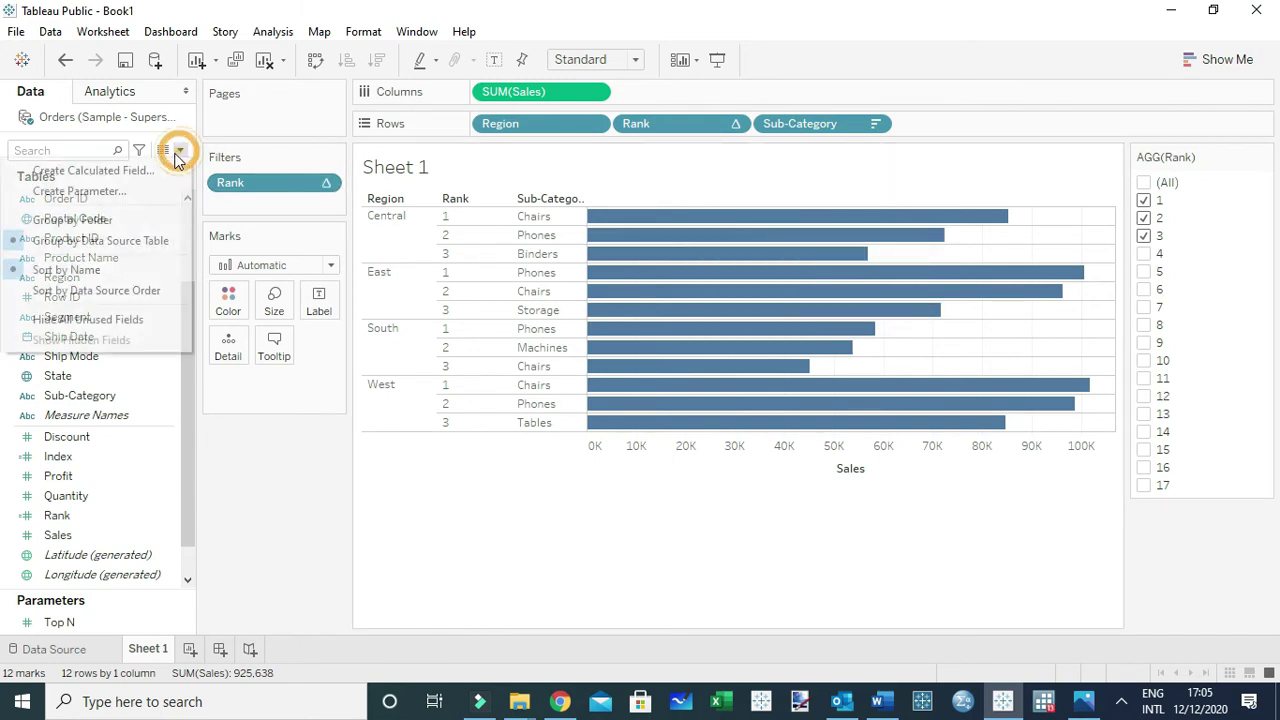
pyautogui.click(110, 189)
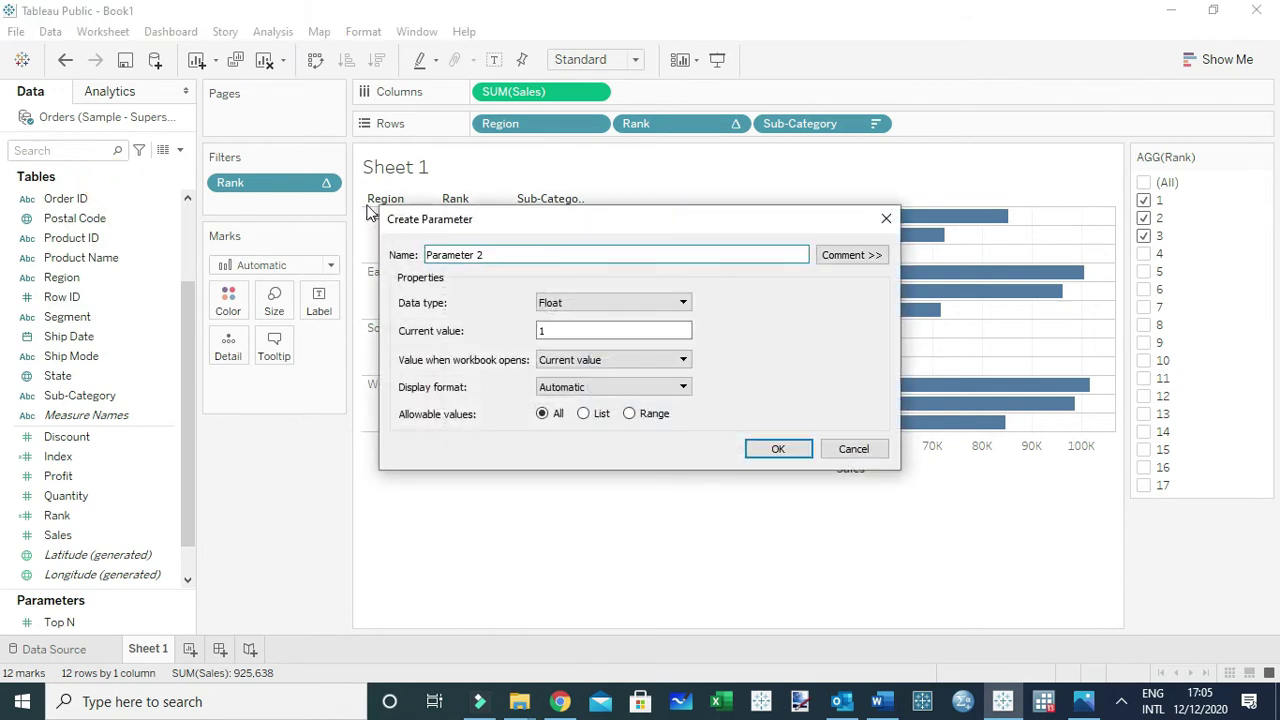
pyautogui.press('BackSpace')
pyautogui.press('BackSpace')
pyautogui.press('BackSpace')
pyautogui.press('BackSpace')
pyautogui.press('BackSpace')
pyautogui.press('BackSpace')
pyautogui.press('BackSpace')
pyautogui.press('BackSpace')
pyautogui.press('BackSpace')
pyautogui.press('BackSpace')
pyautogui.click(588, 304)
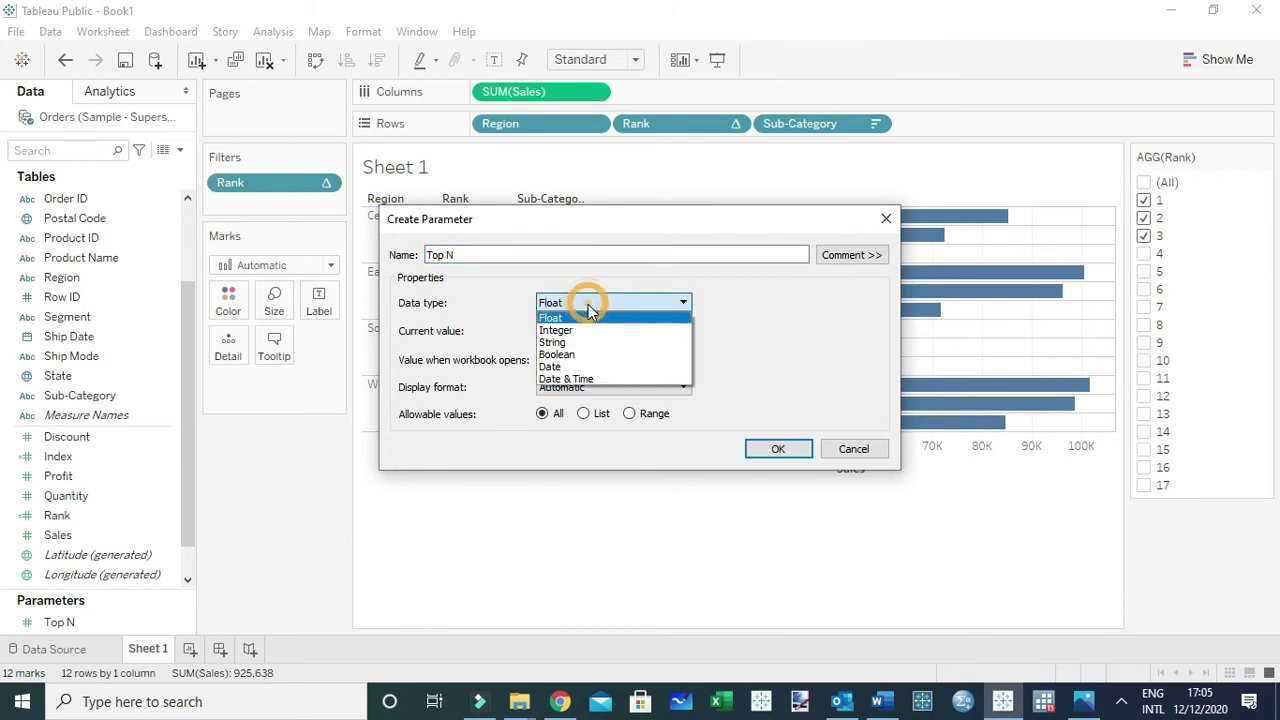
pyautogui.click(583, 331)
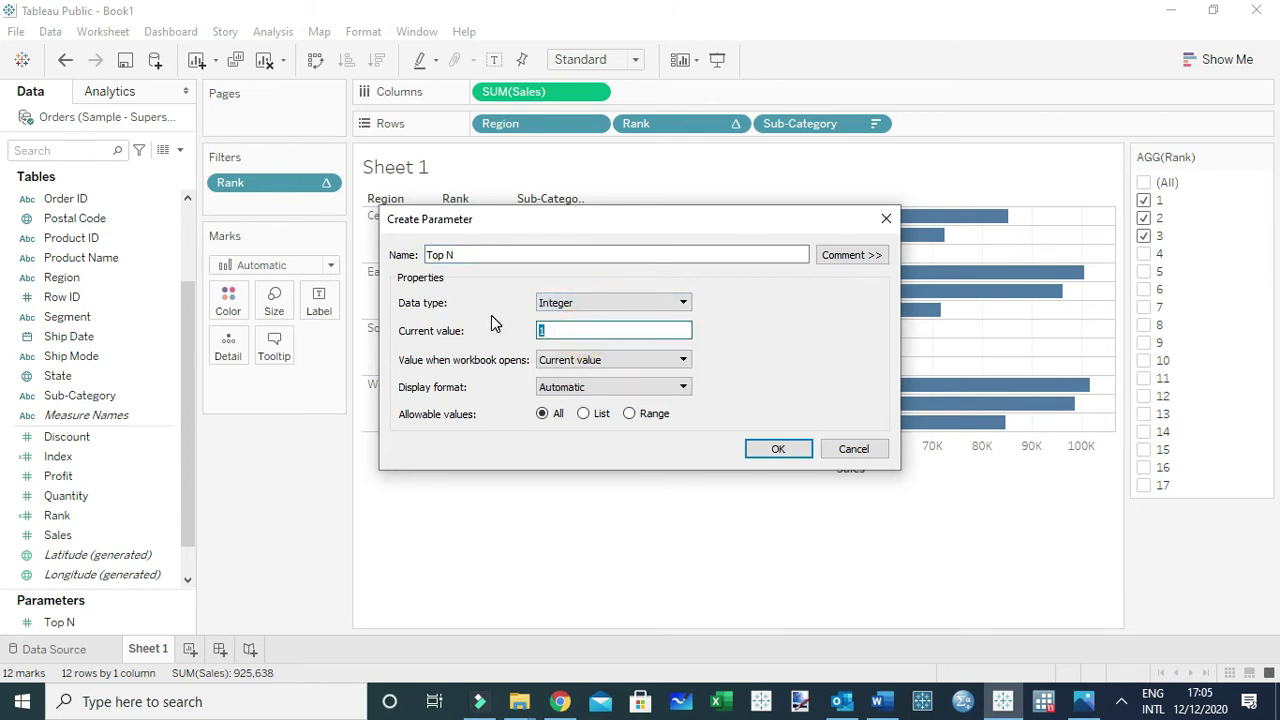
pyautogui.click(768, 449)
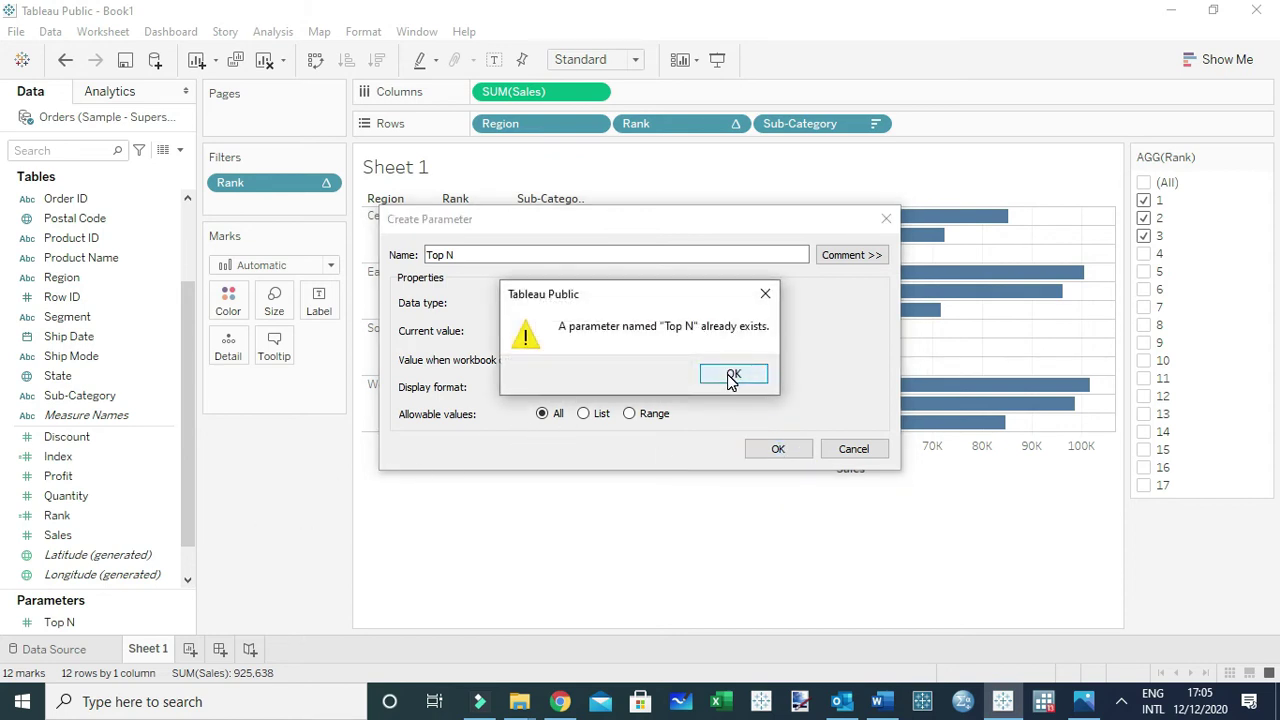
pyautogui.click(731, 376)
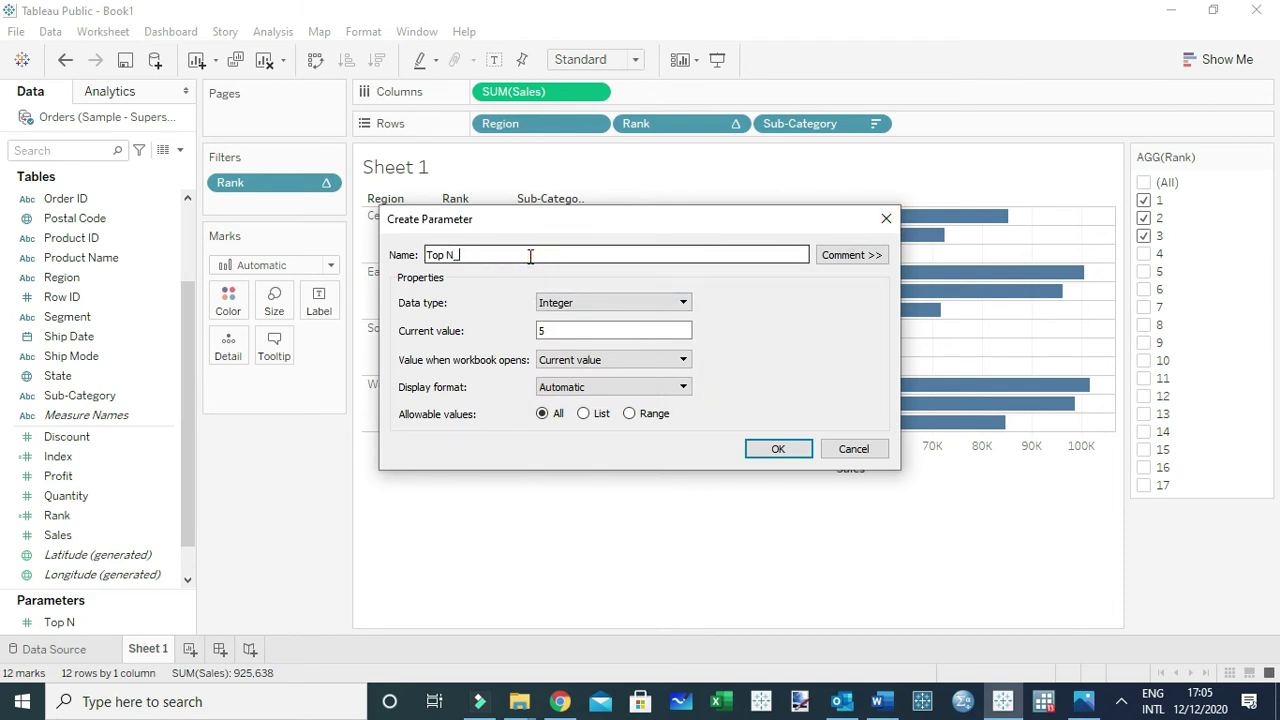
pyautogui.click(778, 449)
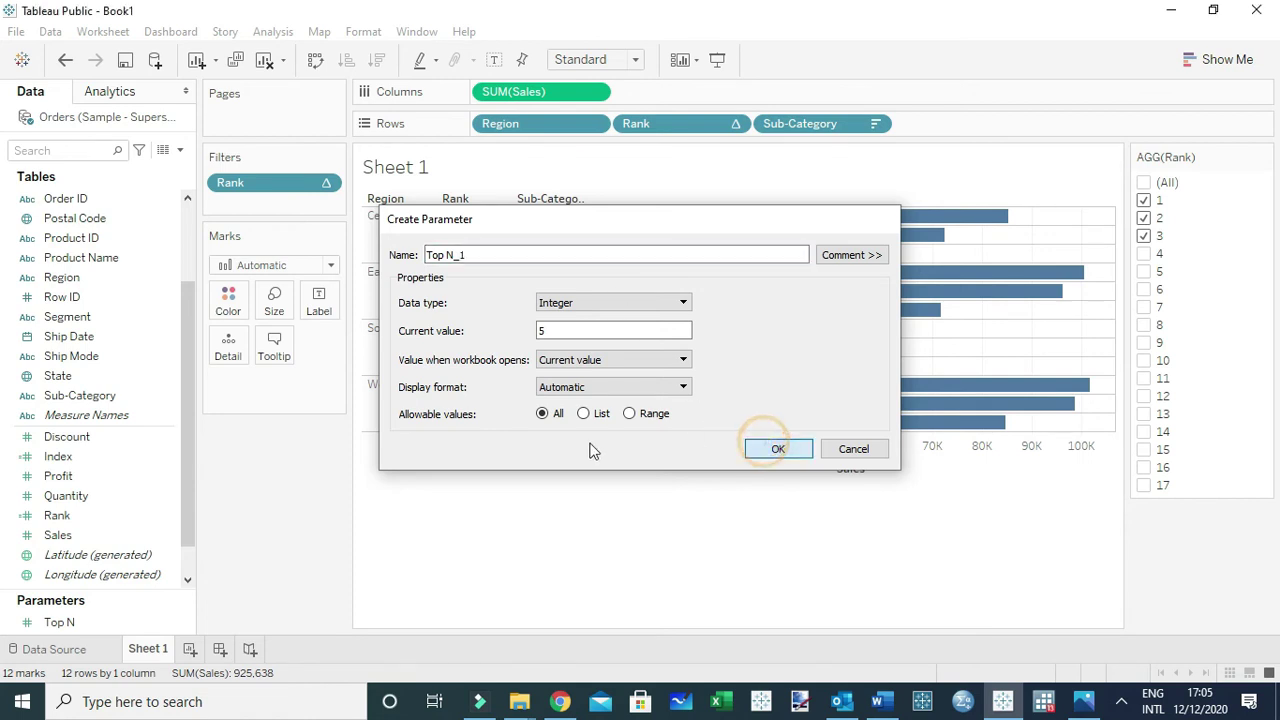
# Show the input control for the Top N_1 parameter
pyautogui.rightClick(136, 633)
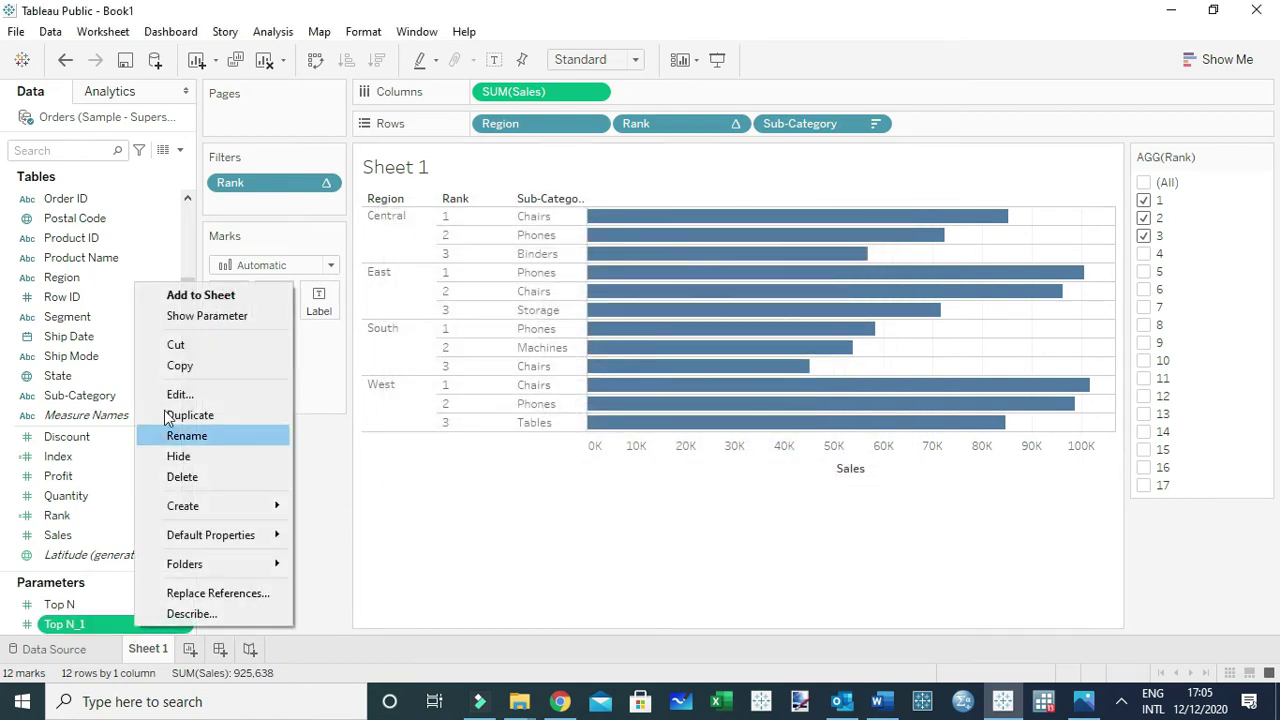
pyautogui.click(199, 318)
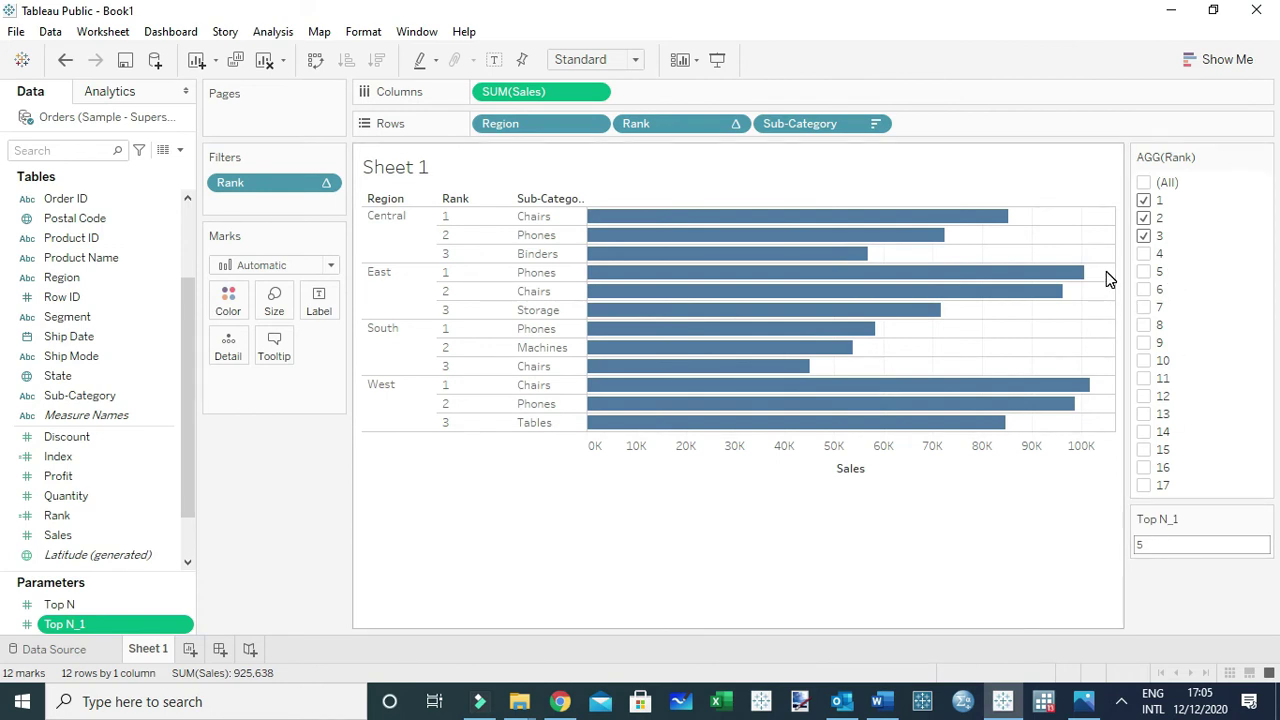
# Create the Parameter_calculation field with the formula [Rank]<=[Top N_1]
pyautogui.click(180, 150)
pyautogui.click(130, 170)
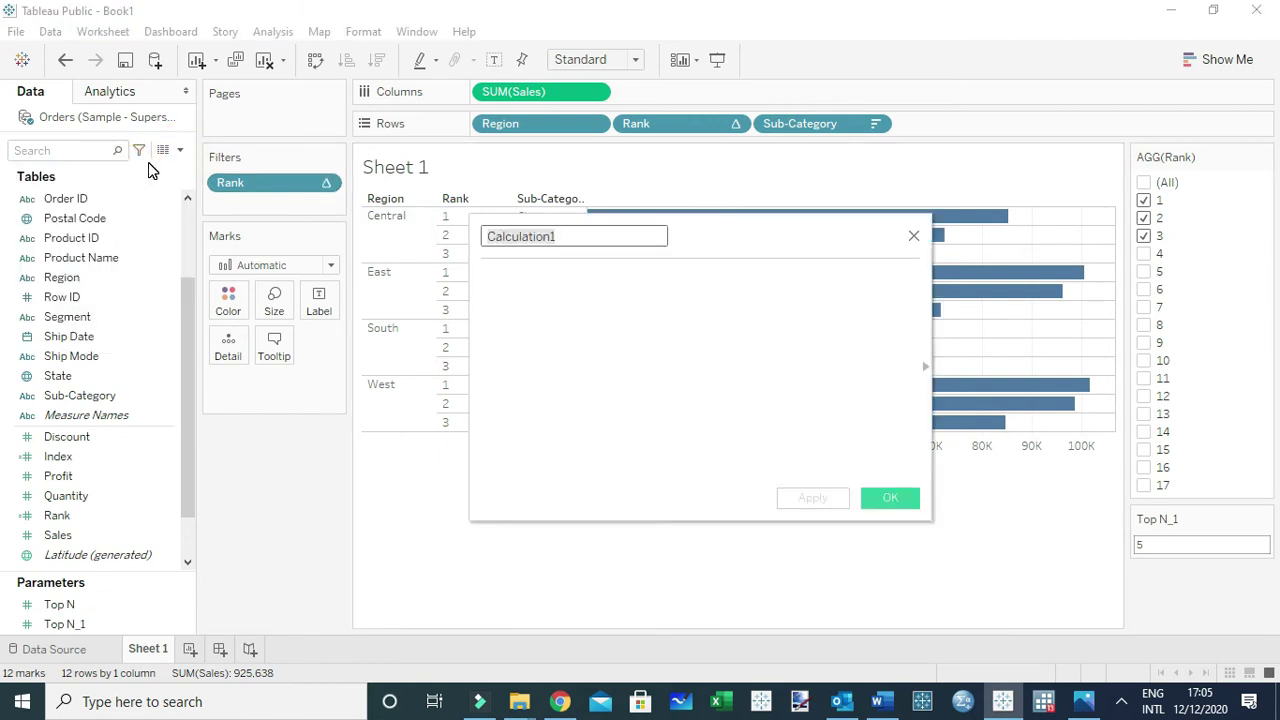
pyautogui.write('Parameter_c')
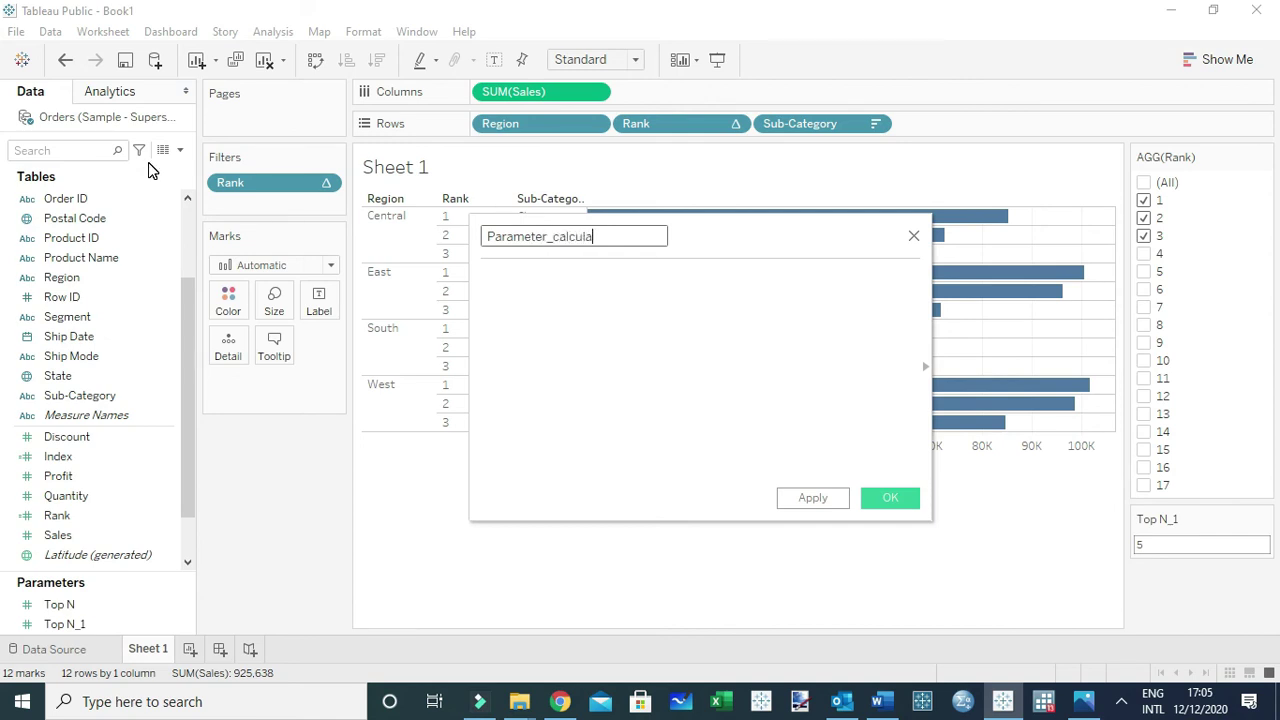
pyautogui.press('Tab')
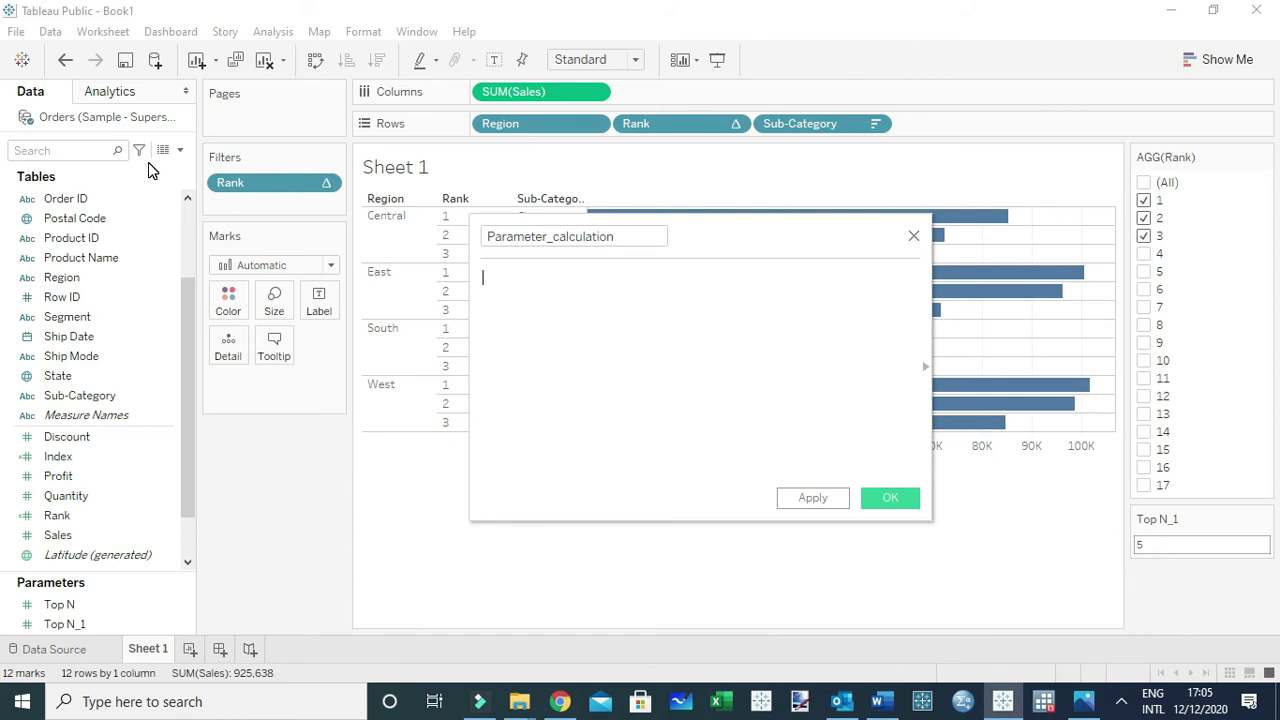
pyautogui.write('rank')
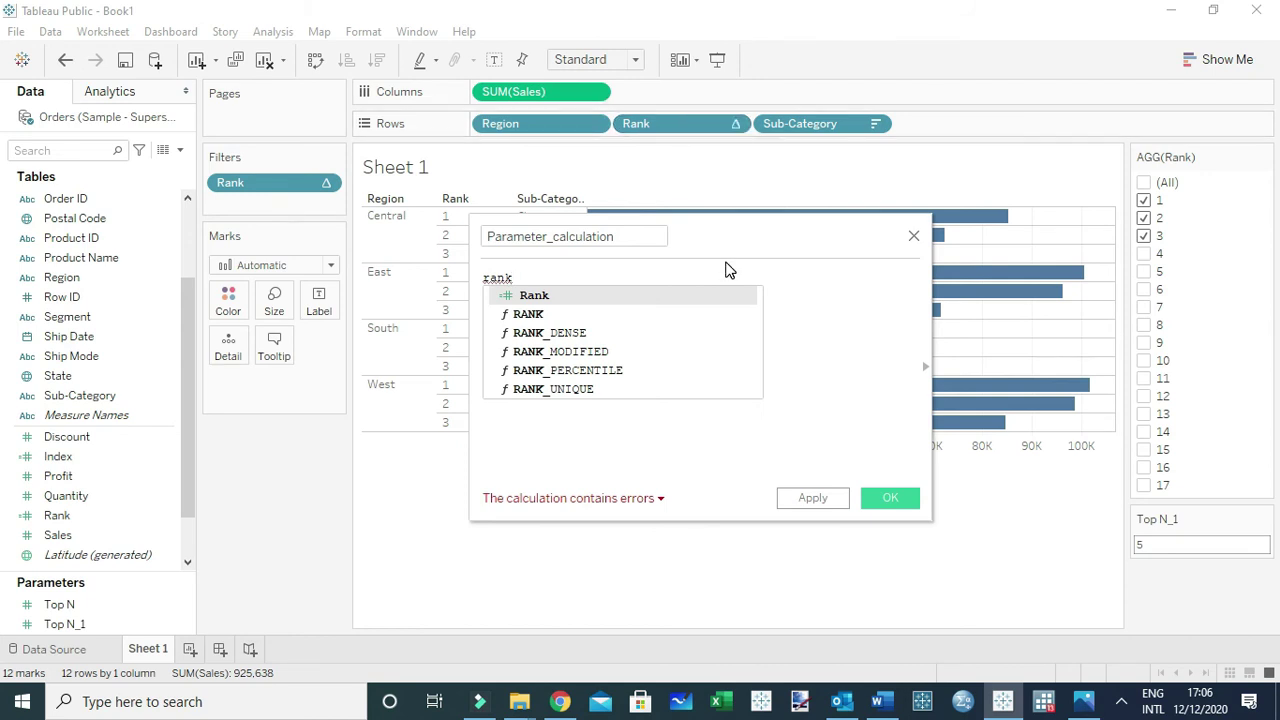
pyautogui.click(580, 296)
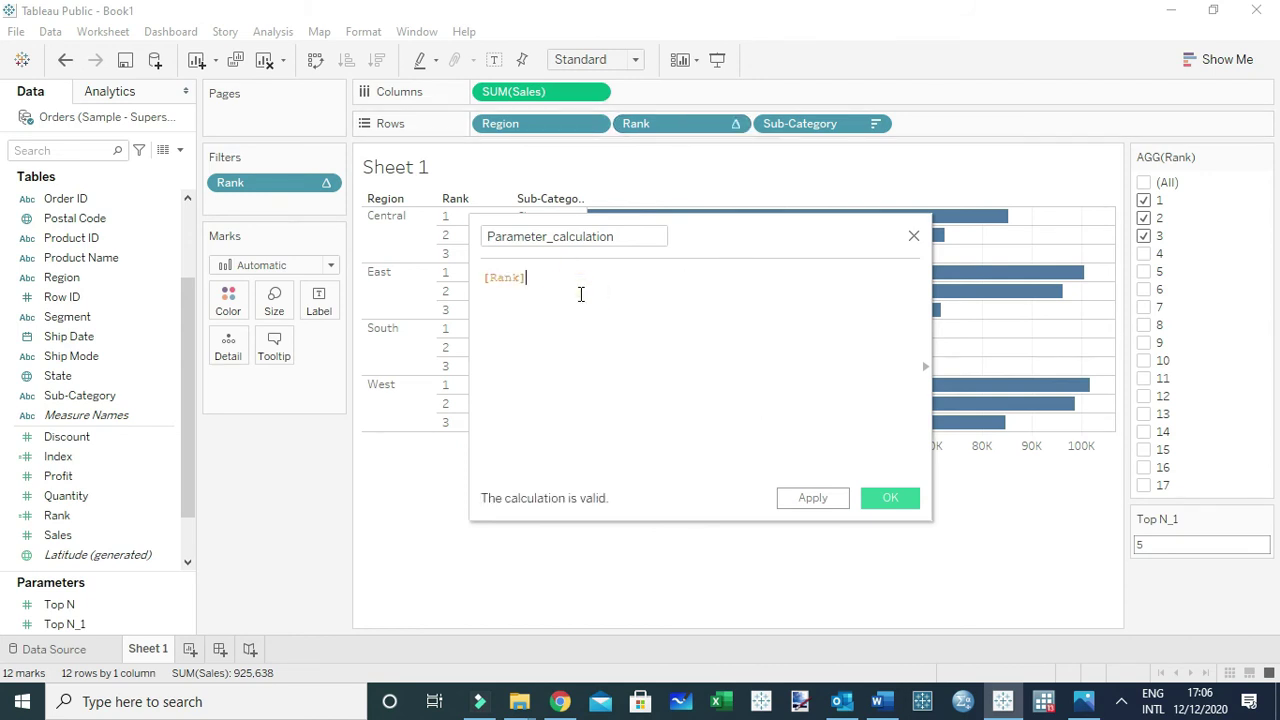
pyautogui.write('<=')
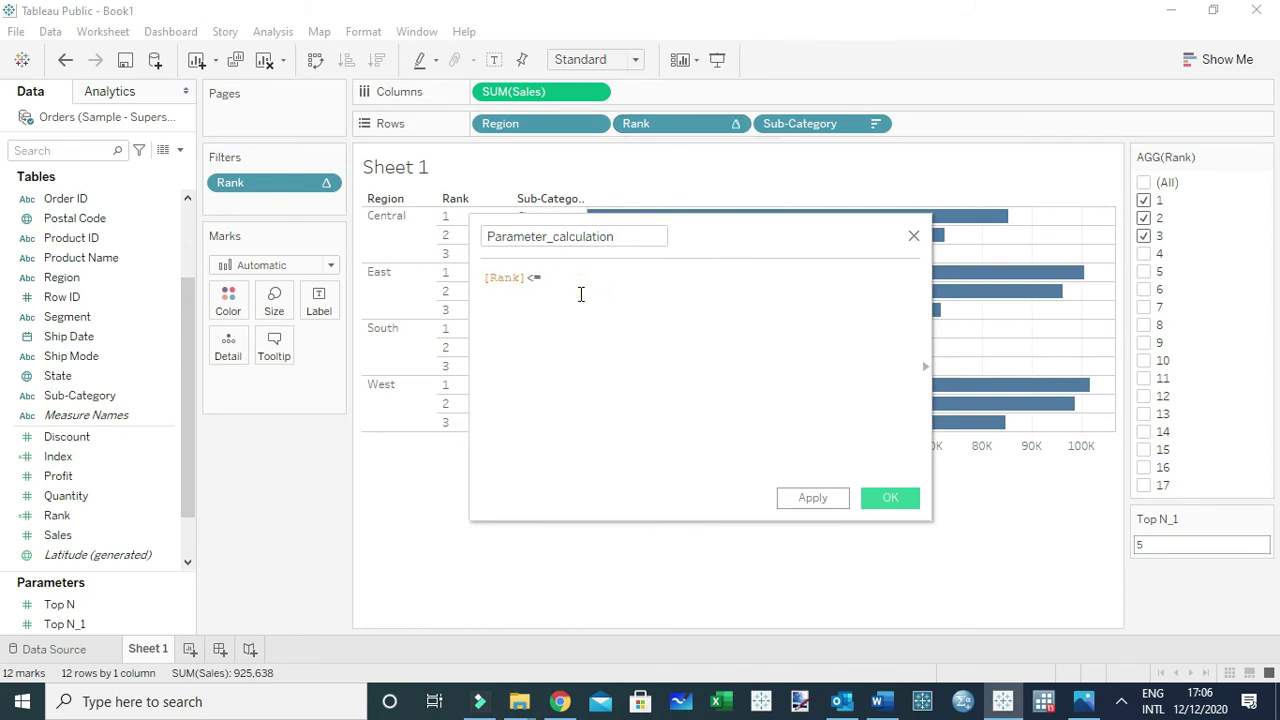
pyautogui.write('top')
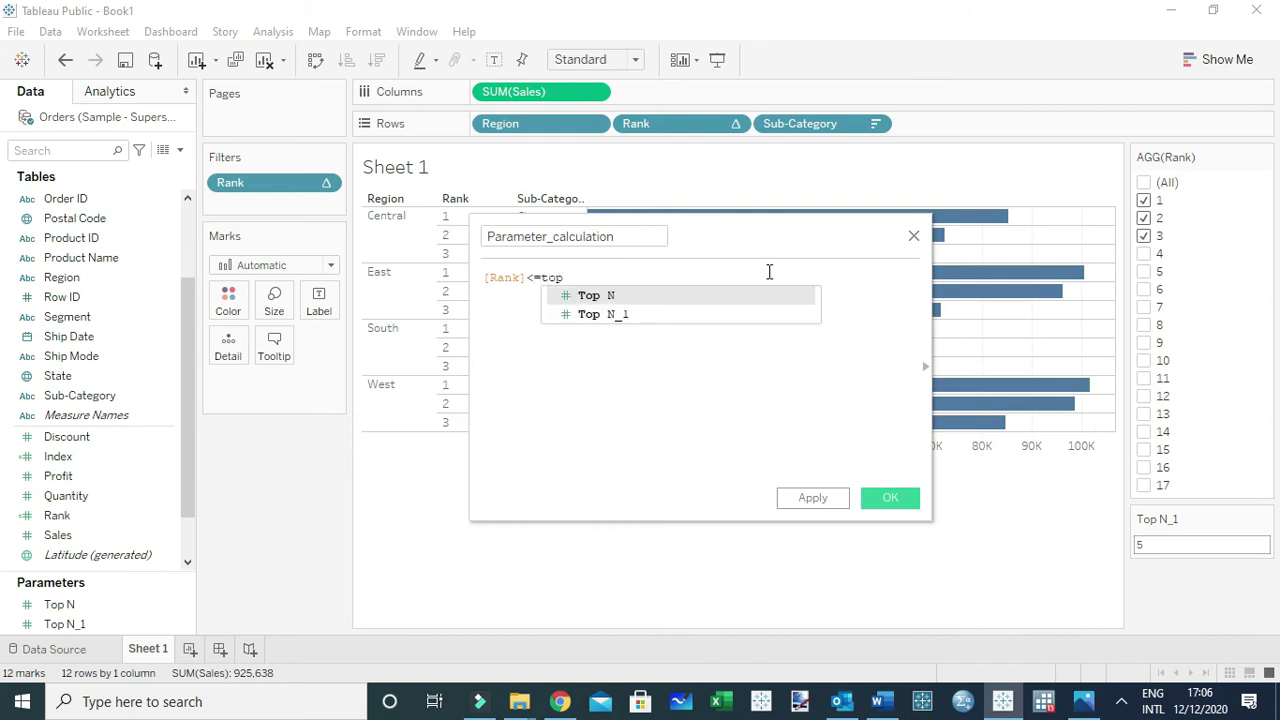
pyautogui.click(600, 316)
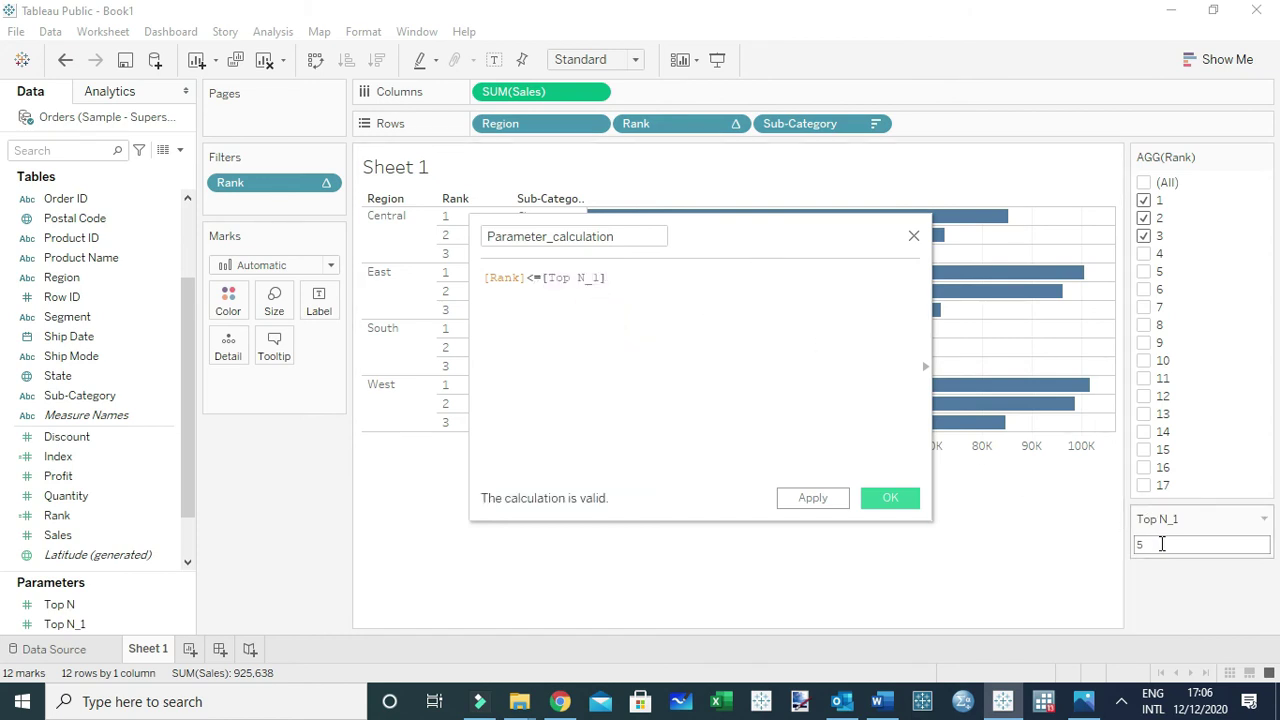
pyautogui.click(890, 497)
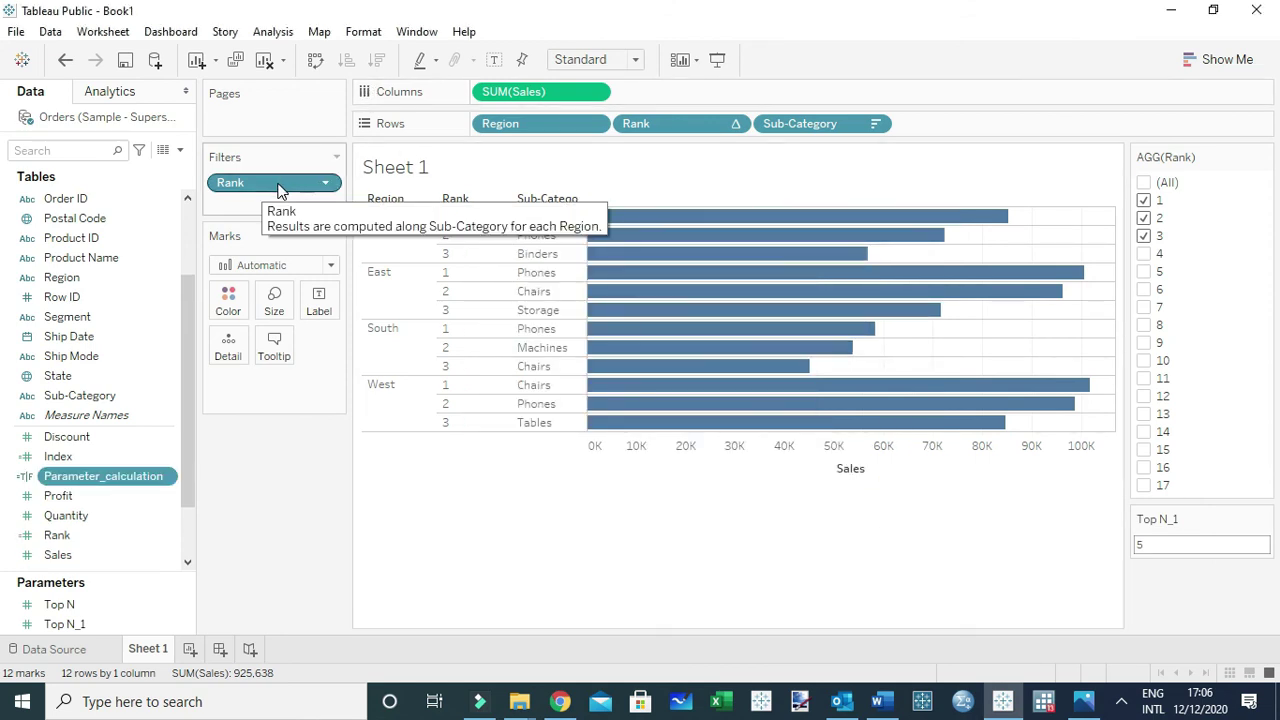
# Swap the Rank filter for a Parameter_calculation filter kept at True, leaving five sub-categories per region
pyautogui.moveTo(277, 182); pyautogui.dragTo(100, 100)
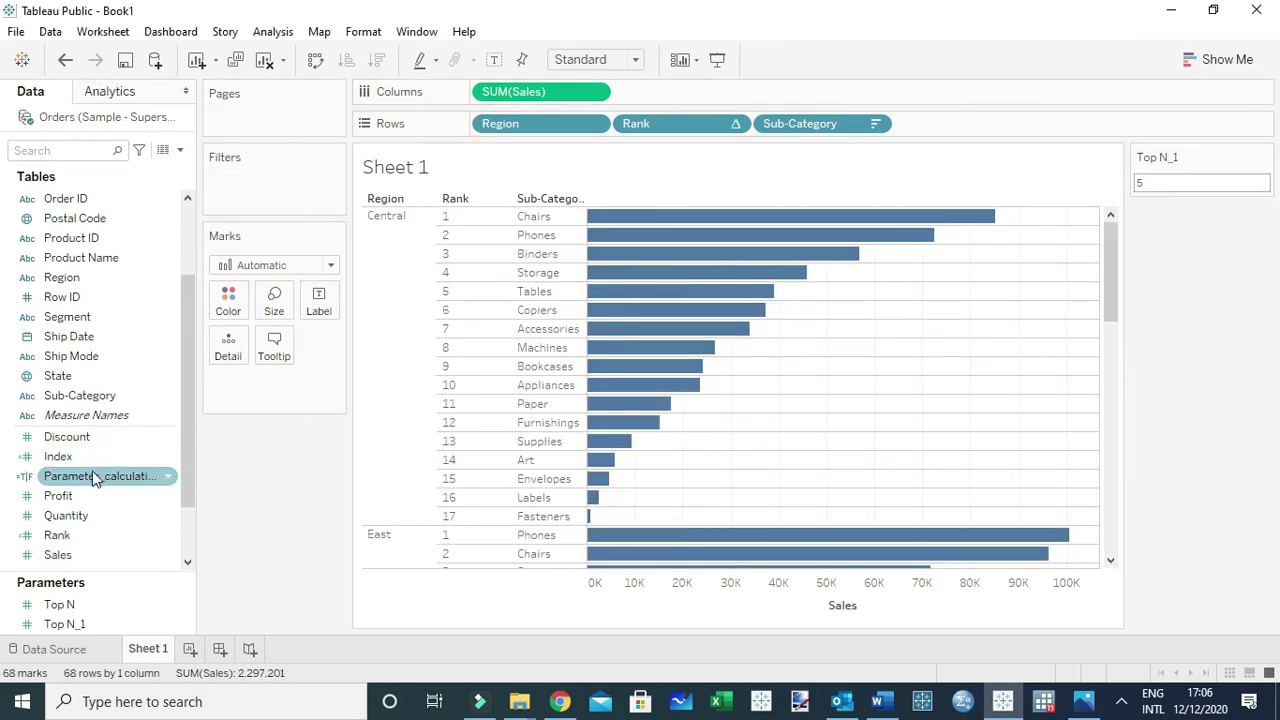
pyautogui.moveTo(94, 477); pyautogui.dragTo(245, 189)
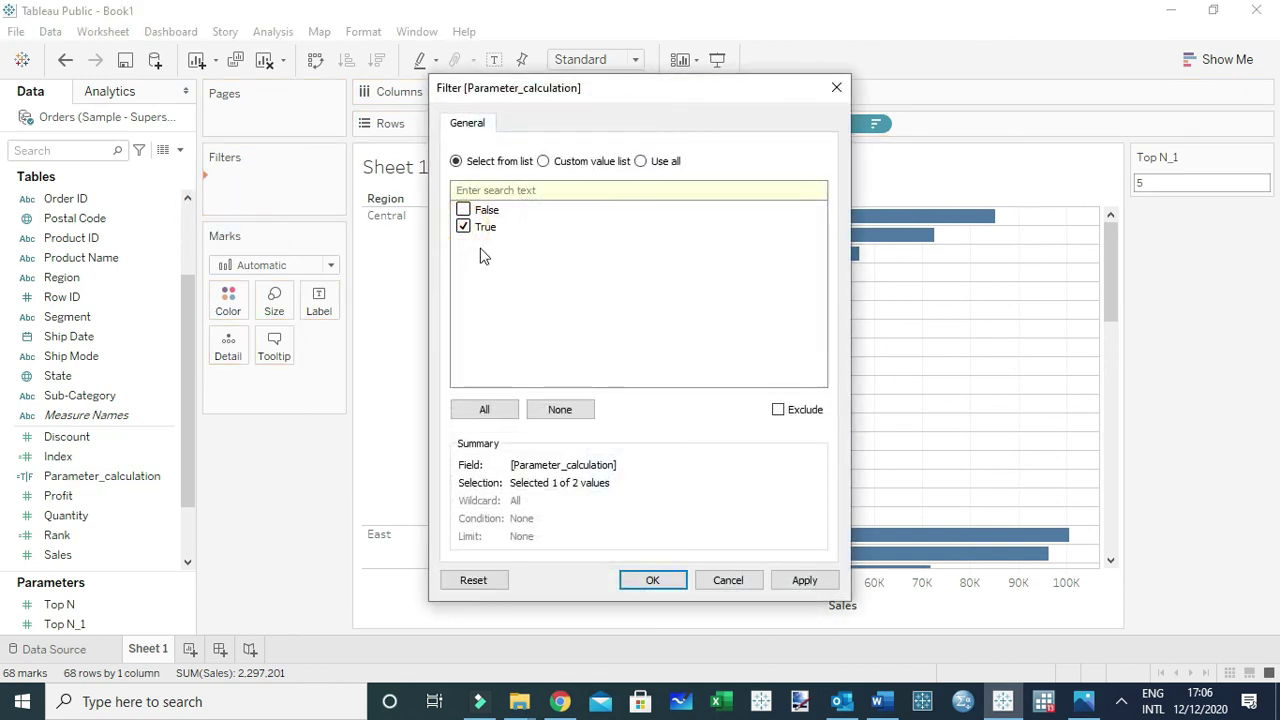
pyautogui.click(652, 580)
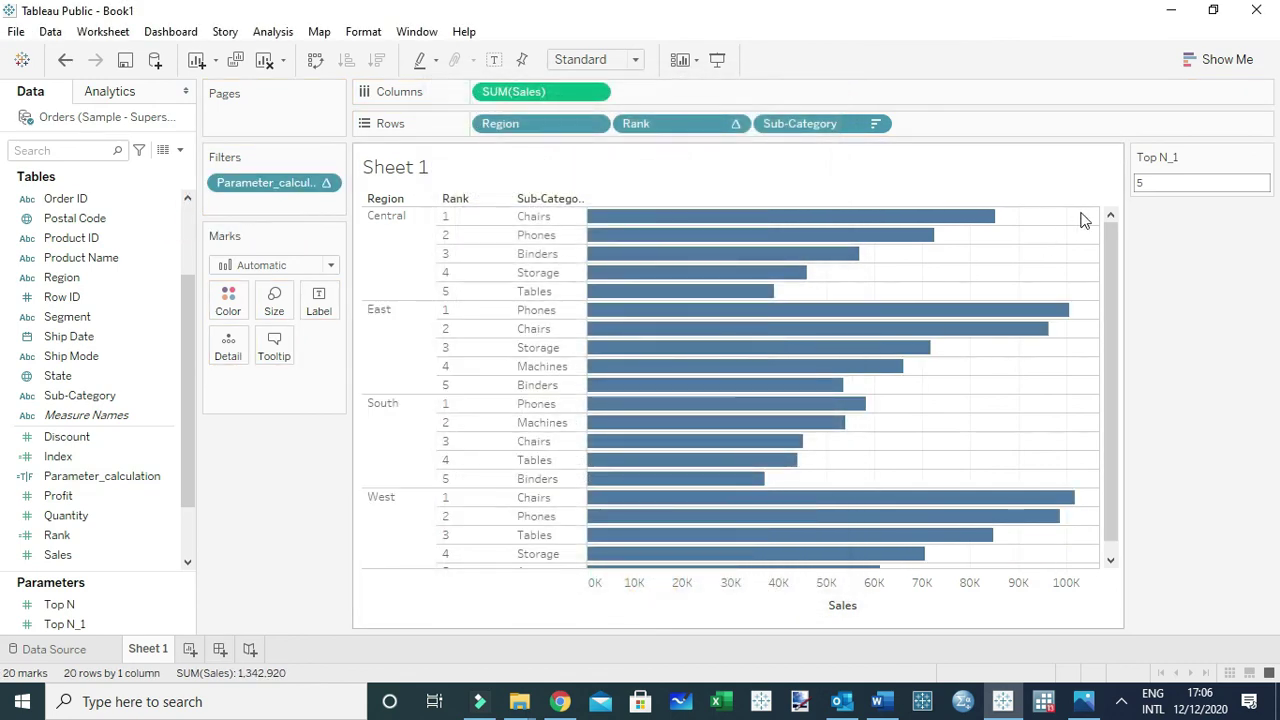
pyautogui.doubleClick(1150, 186)
pyautogui.write('2')
pyautogui.press('Return')
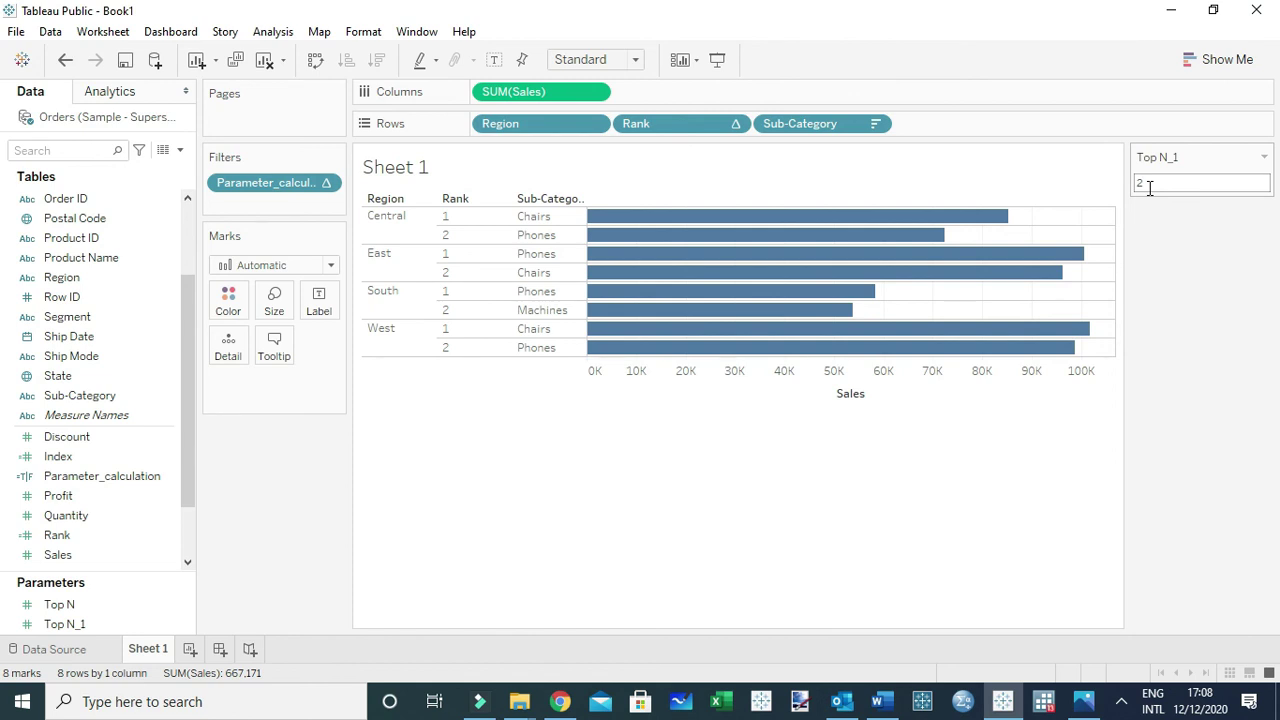
pyautogui.doubleClick(1150, 186)
pyautogui.write('5')
pyautogui.press('Return')
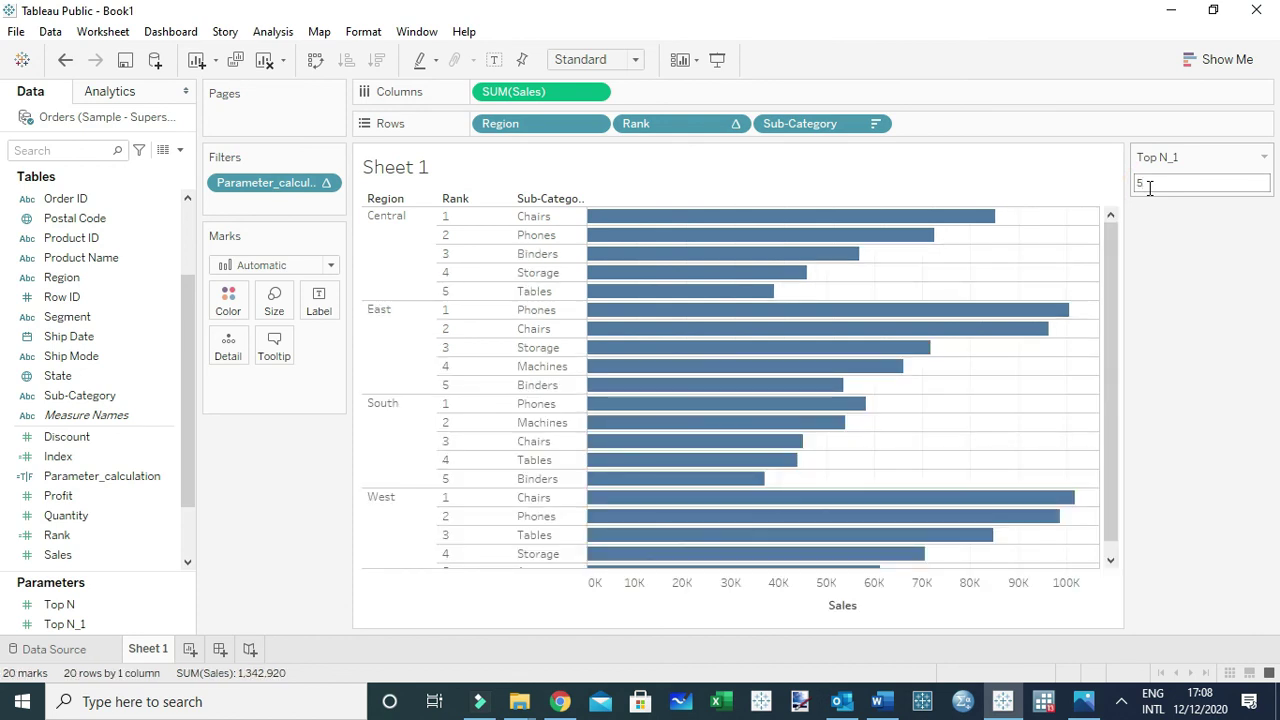